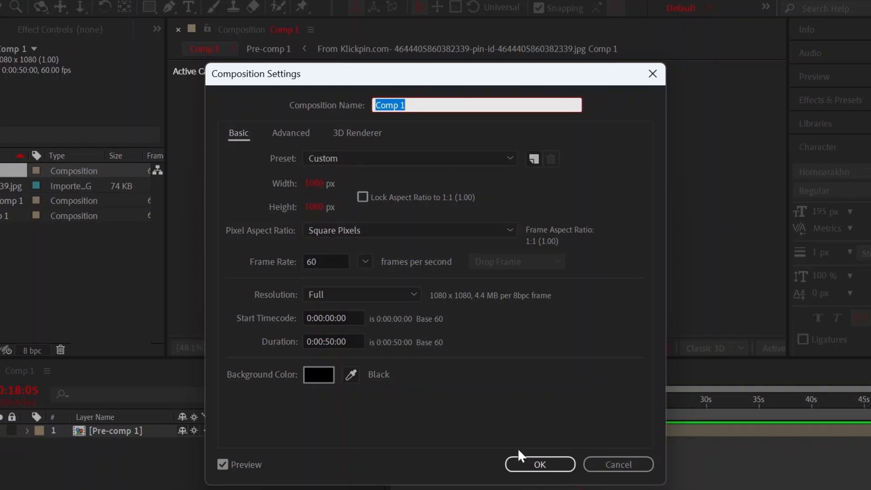
# Create a 1080 x 1080 px composition at 60 fps lasting 0:00:50:00, and import the portrait JPG into it as a layer.
pyautogui.click(529, 466)
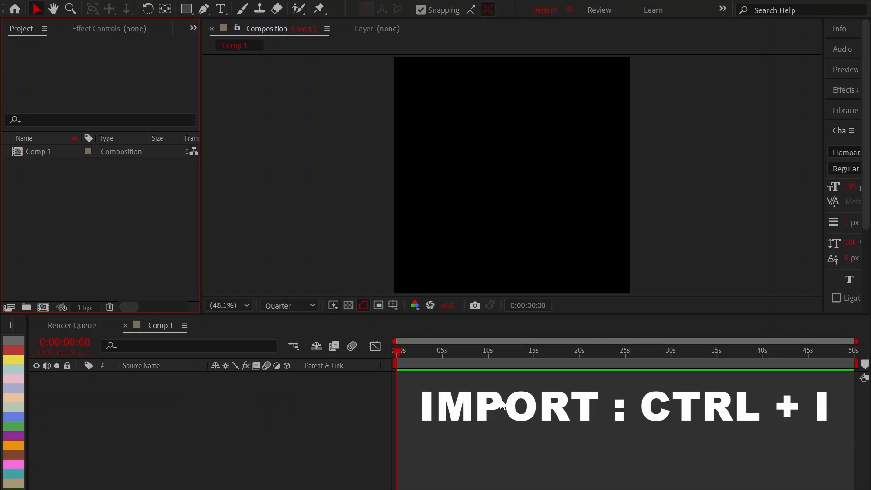
pyautogui.hotkey('ctrl', 'i')
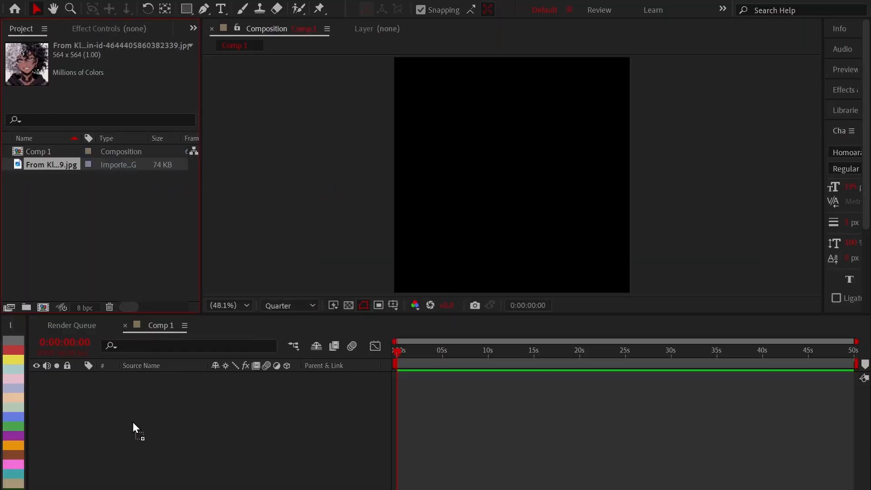
pyautogui.moveTo(132, 422); pyautogui.dragTo(133, 422)
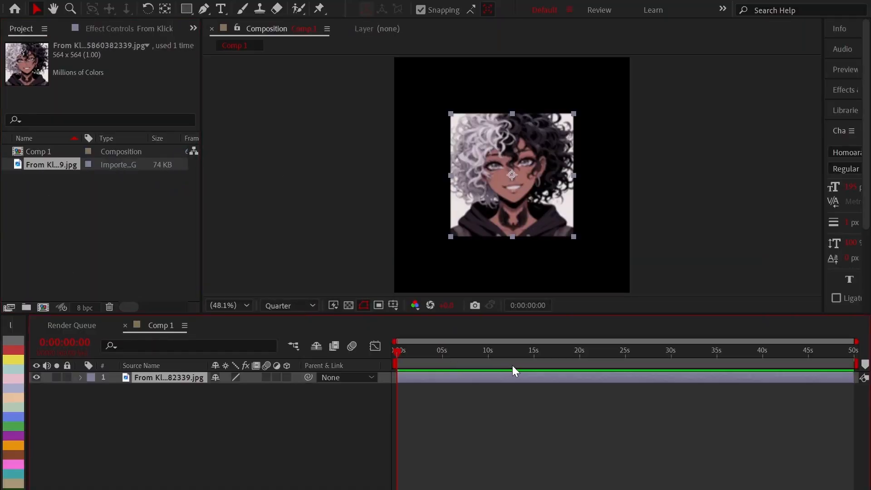
# Set the preview resolution to Full and scale the portrait layer to fill the composition.
pyautogui.moveTo(540, 356); pyautogui.dragTo(635, 358)
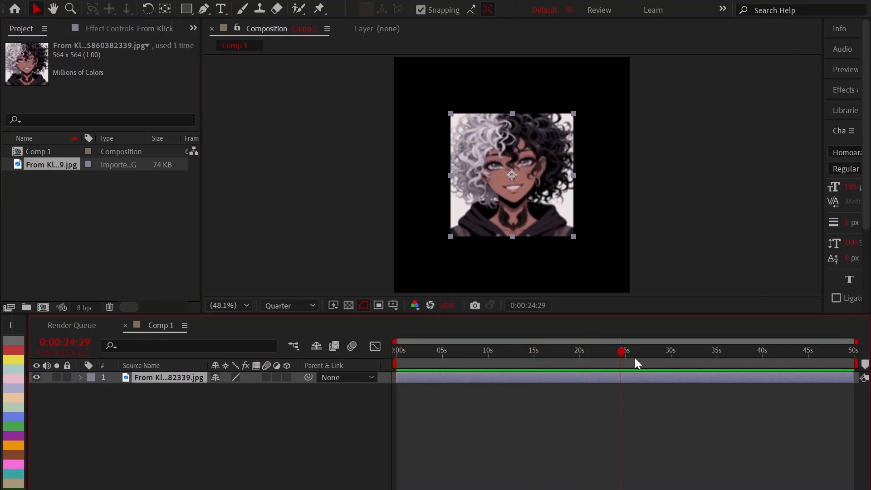
pyautogui.click(309, 344)
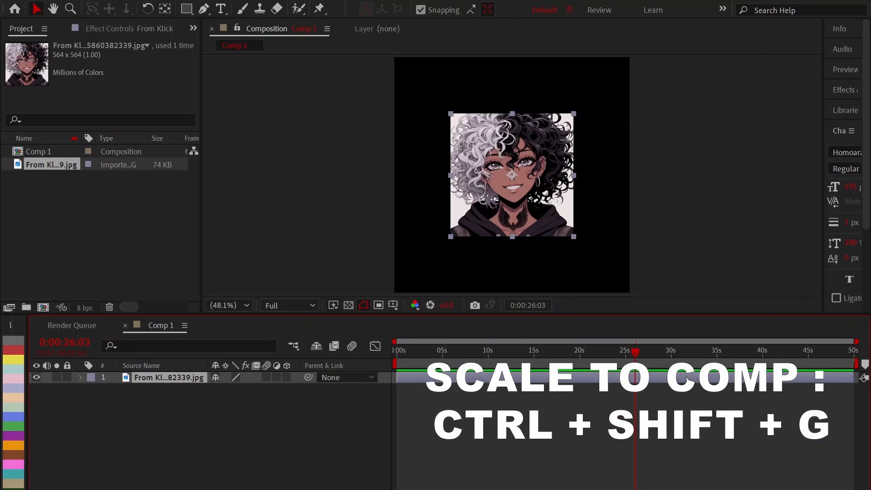
pyautogui.hotkey('ctrl', 'shift', 'g')
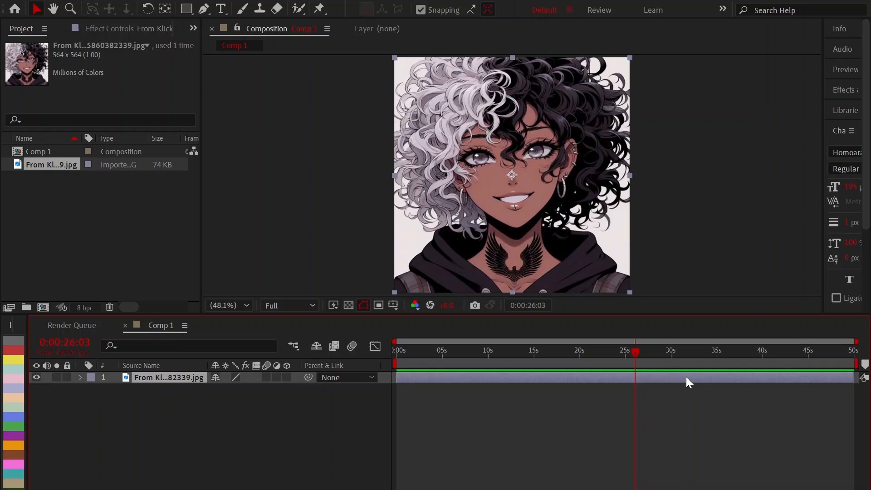
# Pre-compose the scaled portrait layer with the default settings.
pyautogui.hotkey('ctrl', 'shift', 'c')
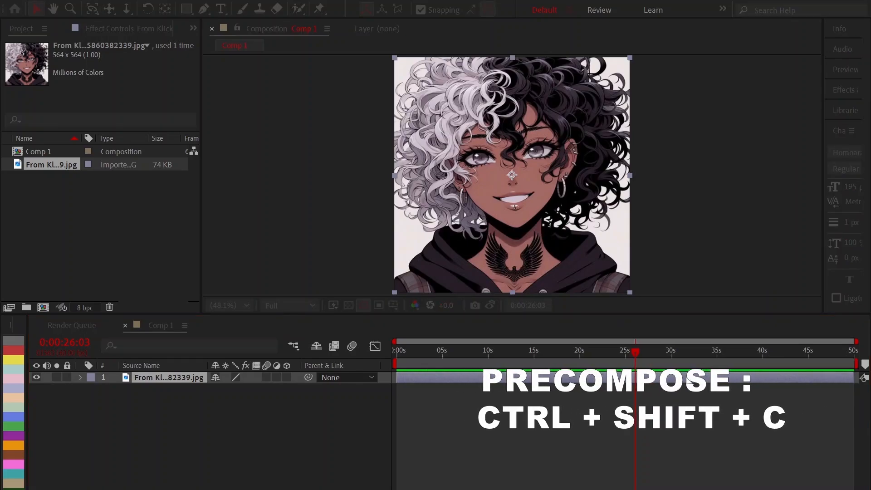
pyautogui.press('Return')
pyautogui.moveTo(459, 352); pyautogui.dragTo(505, 360)
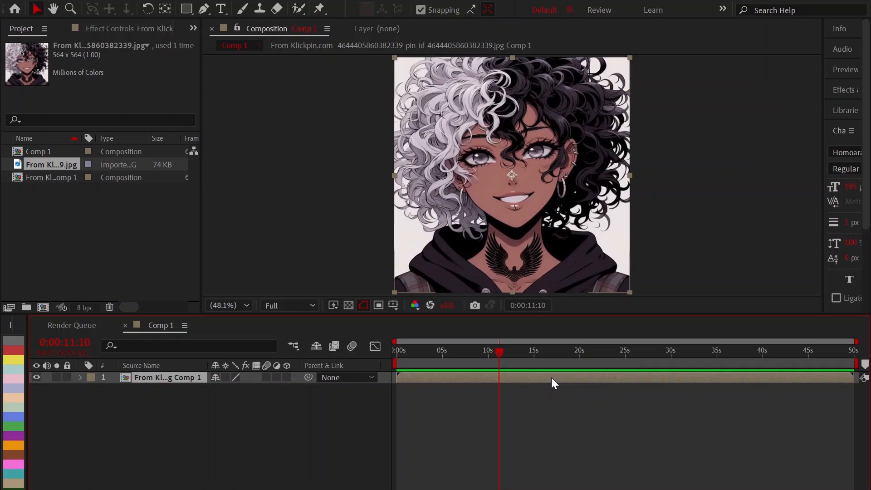
# Duplicate the pre-composed portrait layer five times to make six identical layers.
pyautogui.hotkey('ctrl', 'd')
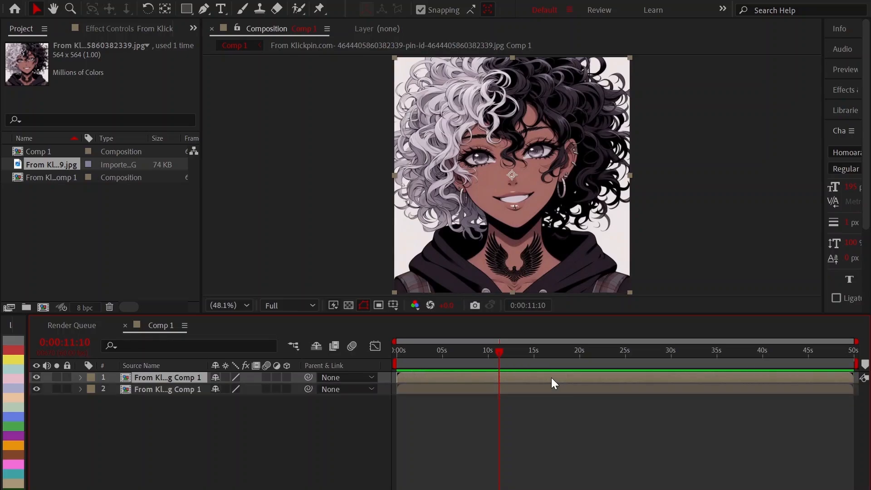
pyautogui.hotkey('ctrl', 'd')
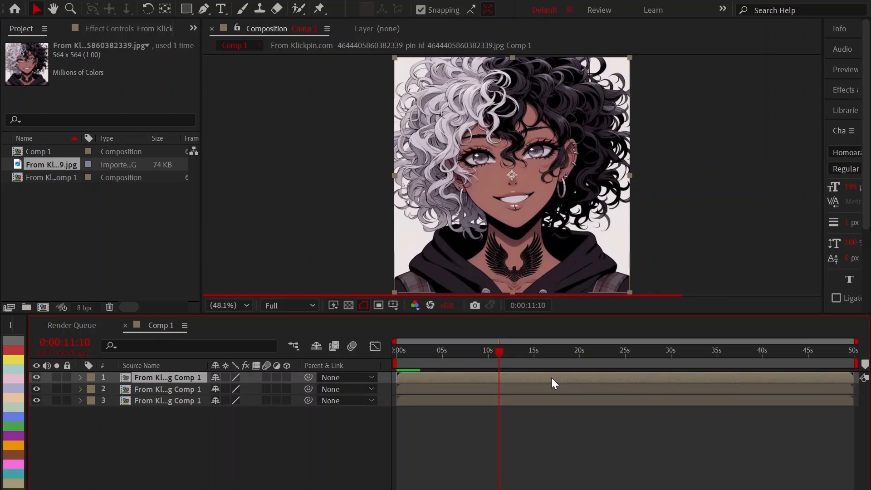
pyautogui.hotkey('ctrl', 'd')
pyautogui.hotkey('ctrl', 'd')
pyautogui.hotkey('ctrl', 'd')
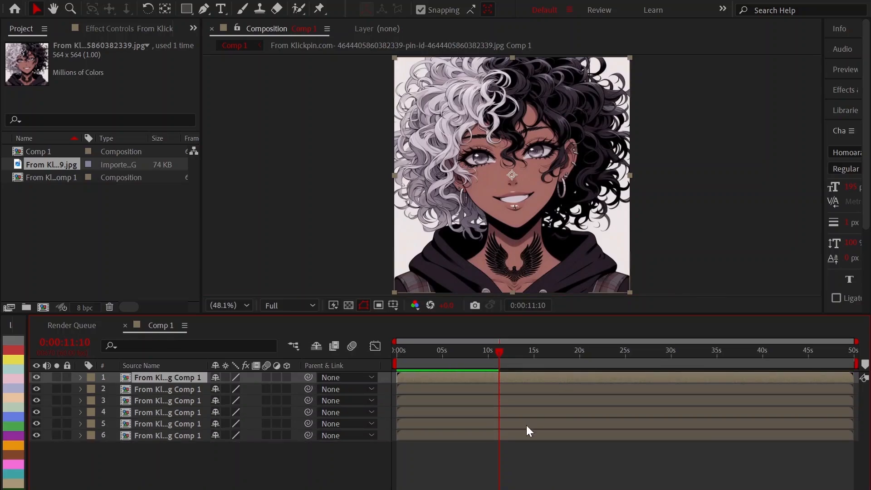
pyautogui.click(515, 452)
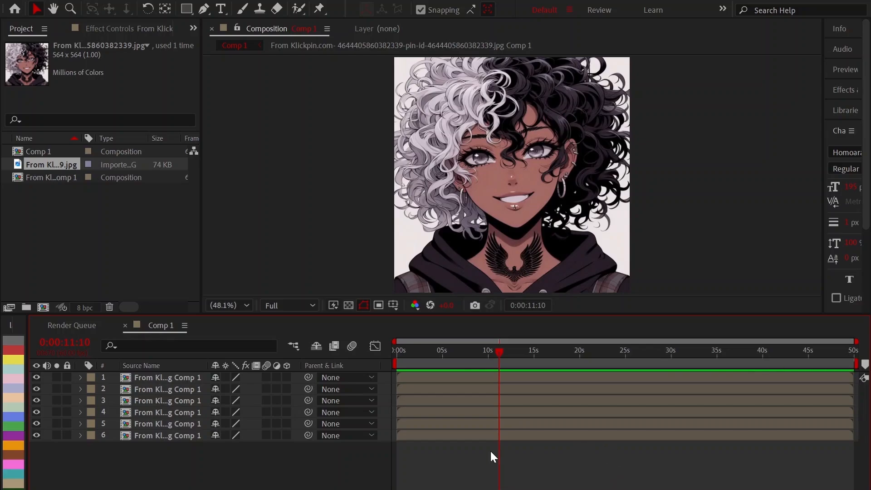
# Turn all six portrait layers into 3D layers.
pyautogui.hotkey('ctrl', 'a')
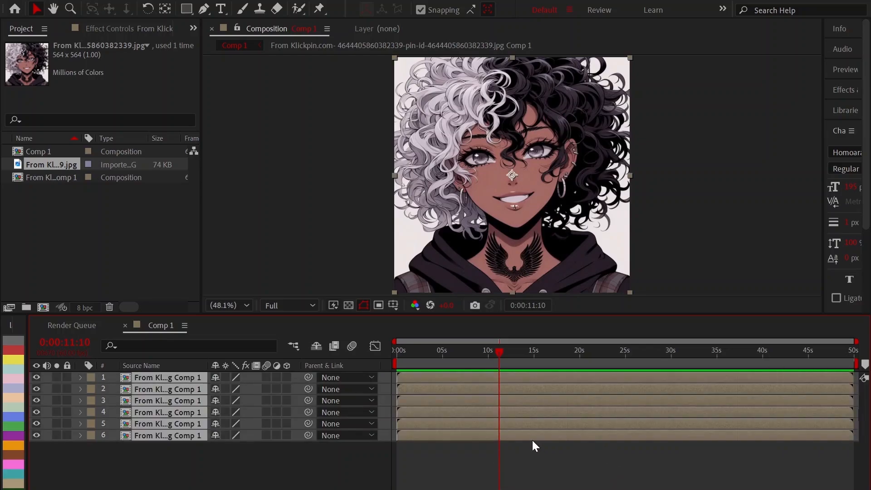
pyautogui.click(287, 378)
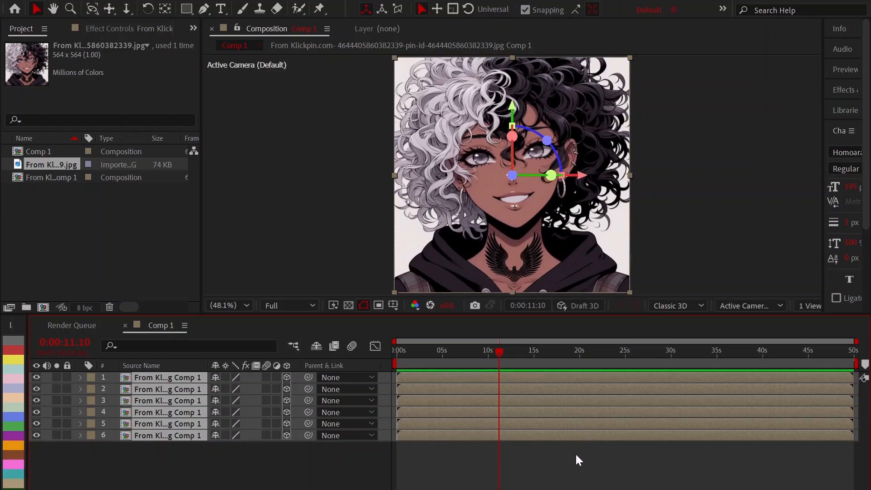
pyautogui.click(575, 453)
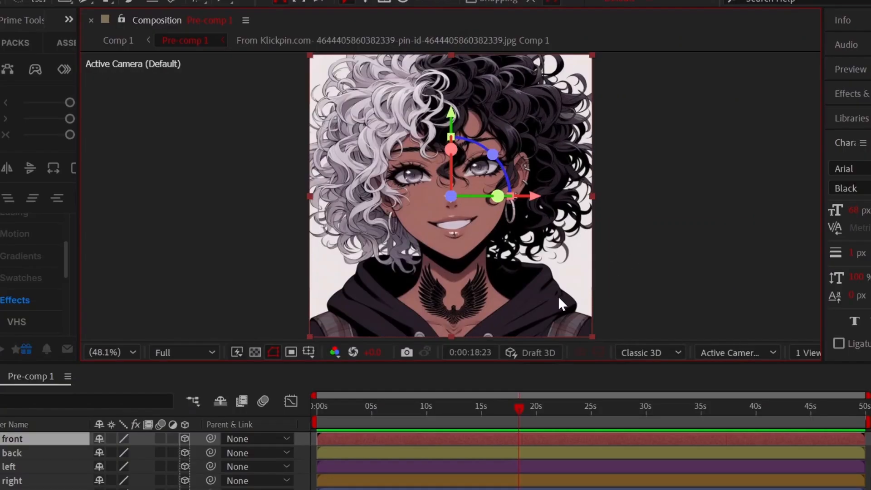
# Compare Custom View 1 and Custom View 3 as the 3D view, and use Custom View 3 for the composition.
pyautogui.click(762, 351)
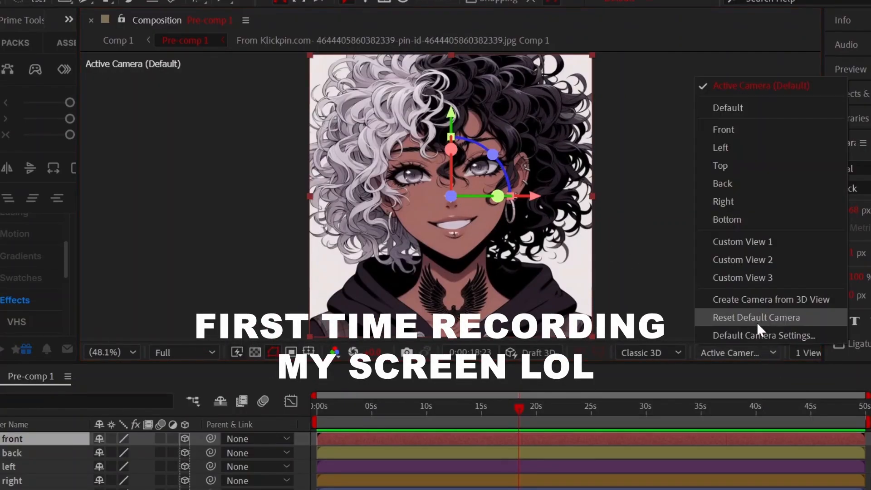
pyautogui.click(752, 277)
pyautogui.click(744, 348)
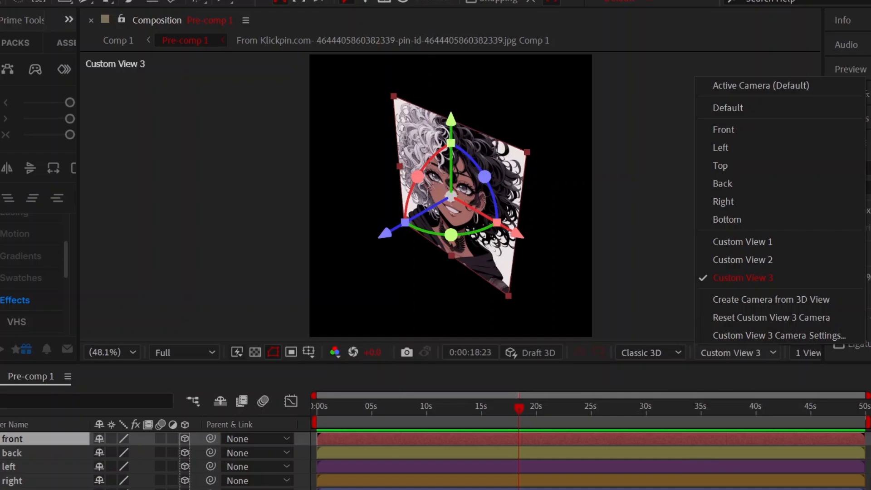
pyautogui.click(748, 241)
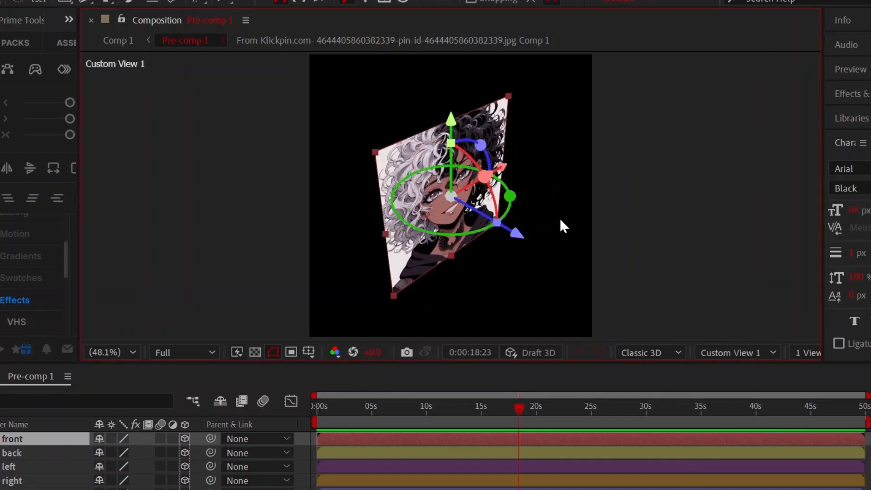
pyautogui.click(748, 349)
pyautogui.click(763, 271)
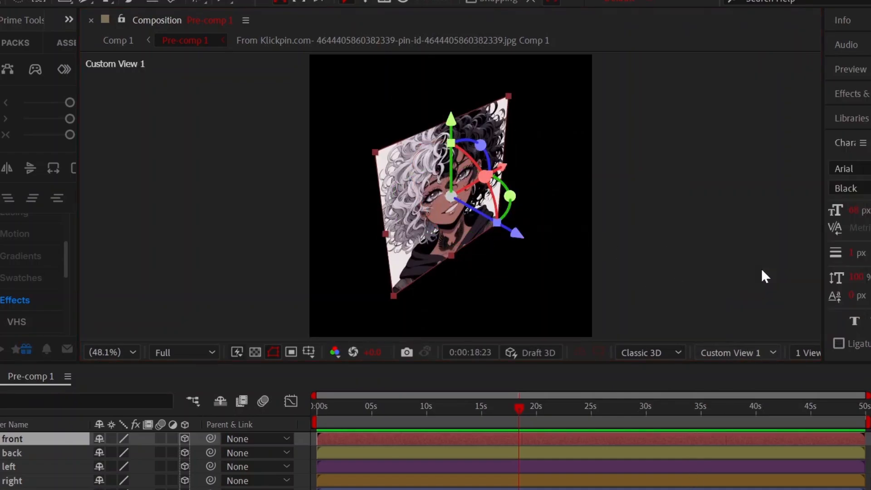
pyautogui.click(758, 352)
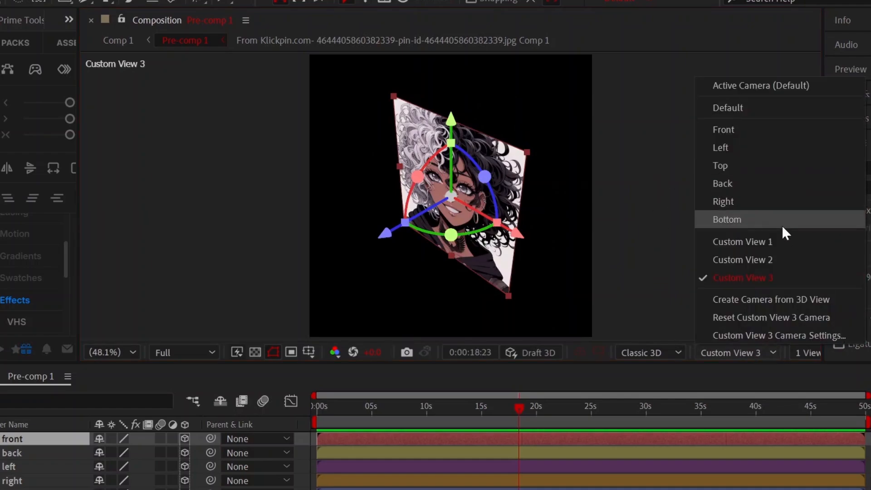
pyautogui.click(778, 239)
pyautogui.press('F2')
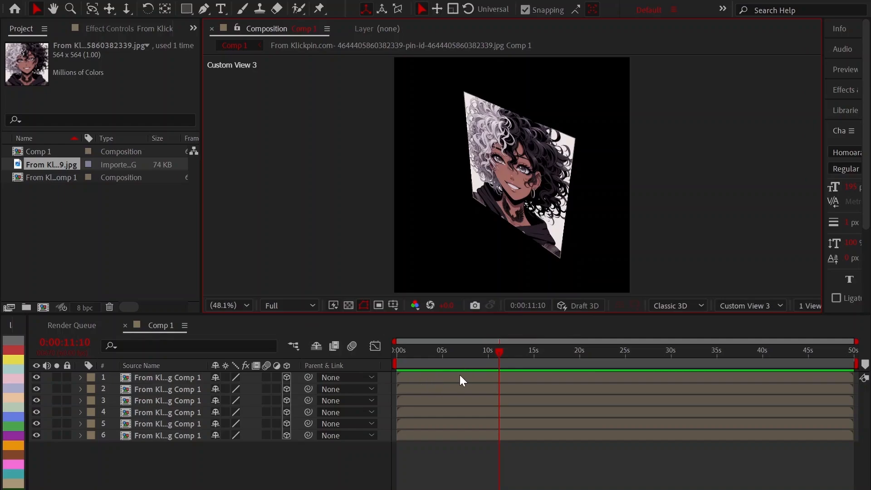
# Rename the first layer "front" and give it a red label.
pyautogui.click(460, 380)
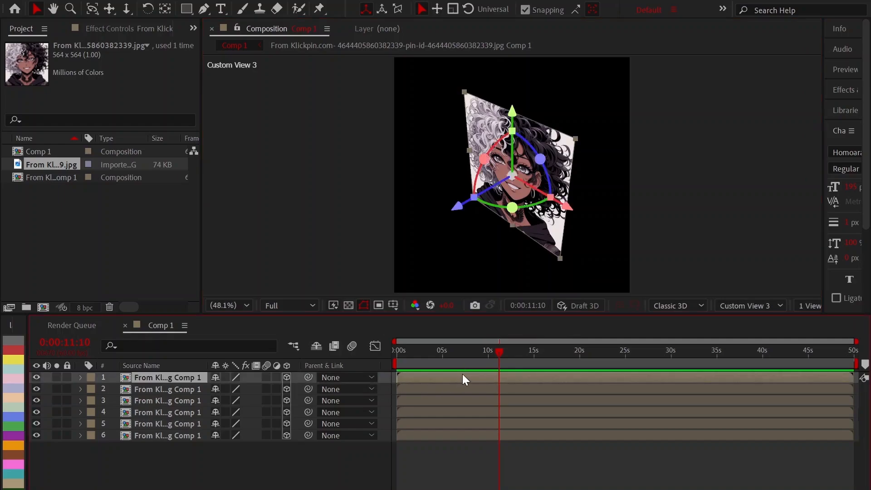
pyautogui.press('Return')
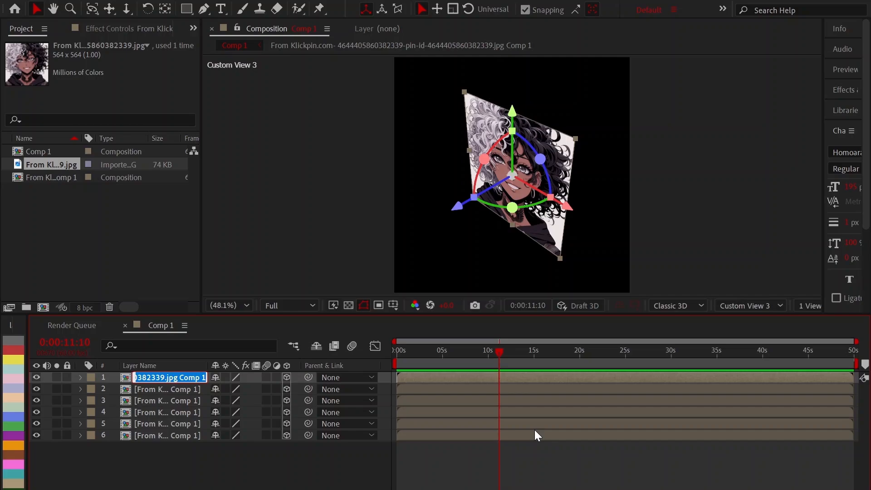
pyautogui.write('fron')
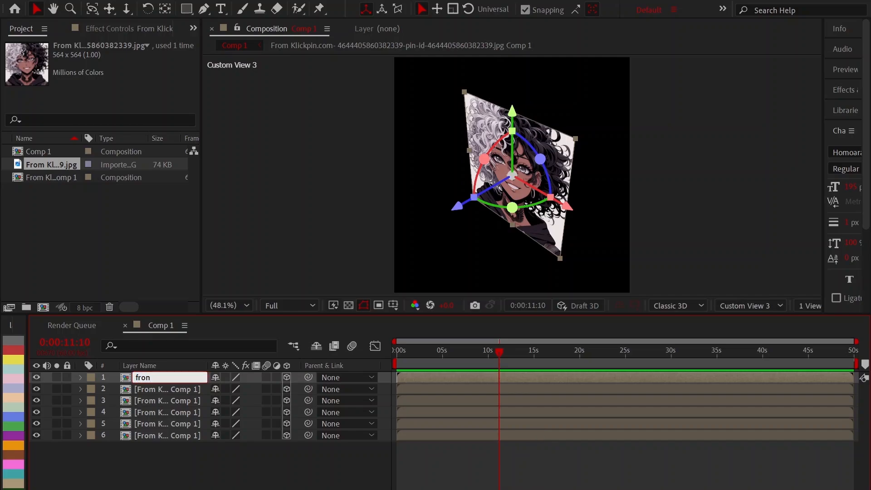
pyautogui.write('t')
pyautogui.press('Return')
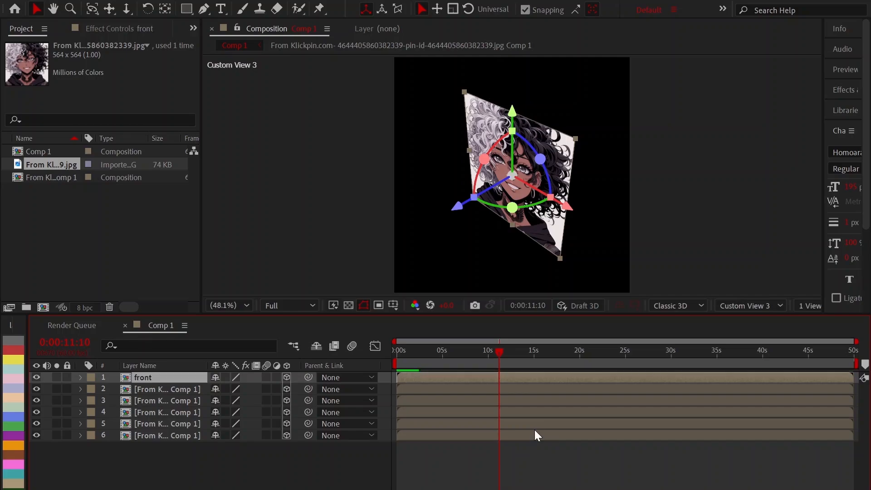
pyautogui.click(12, 351)
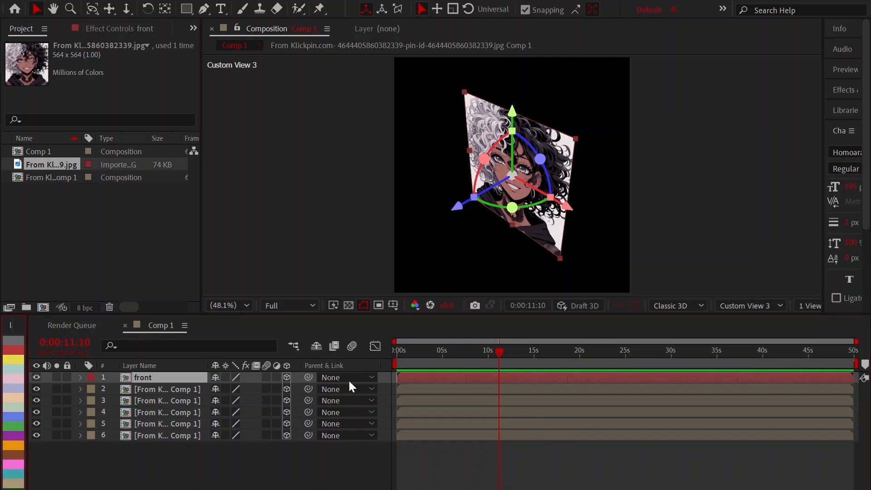
# Rename the second layer "back" and give it a yellow label.
pyautogui.click(464, 388)
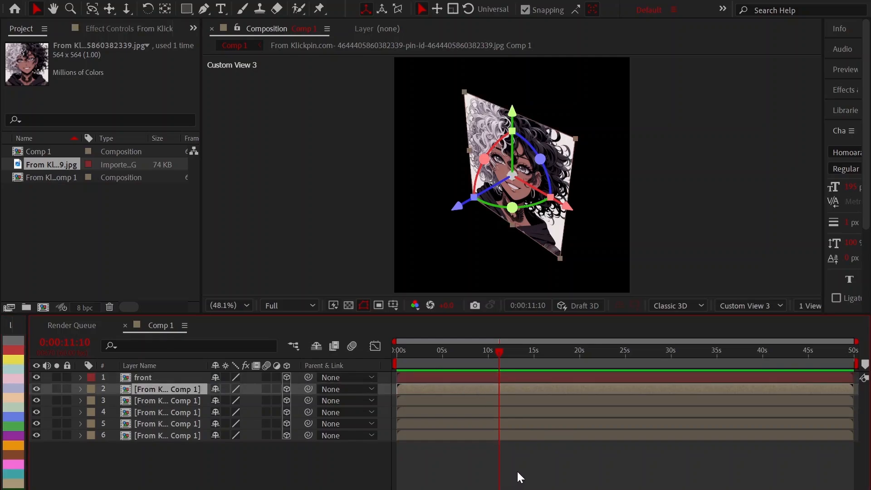
pyautogui.press('Return')
pyautogui.write('back')
pyautogui.press('Return')
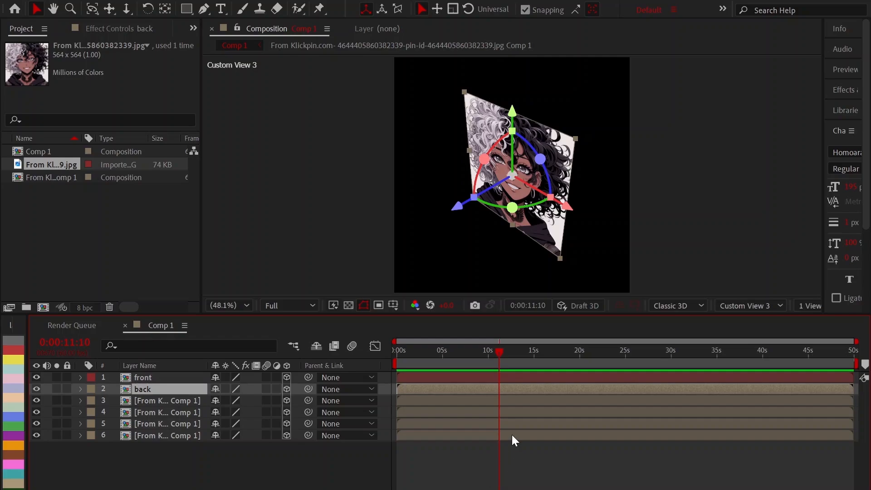
pyautogui.click(11, 362)
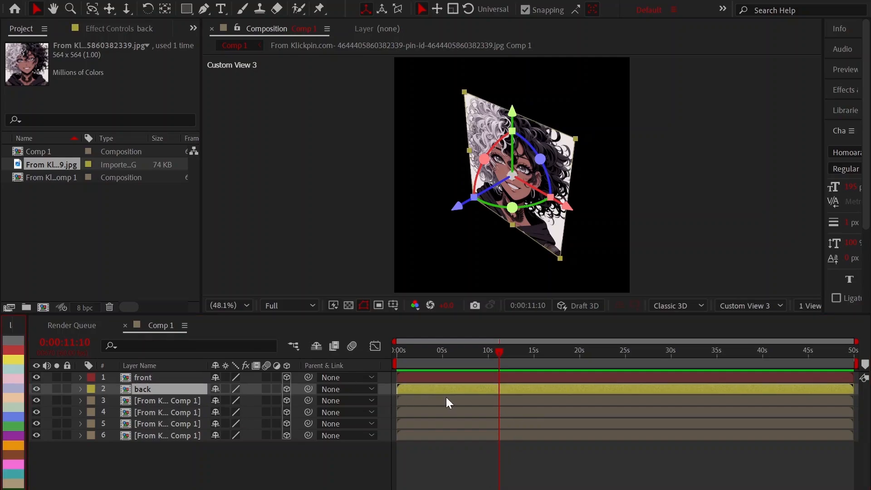
# Rename the third layer "left" and give it a purple label.
pyautogui.click(447, 399)
pyautogui.press('Return')
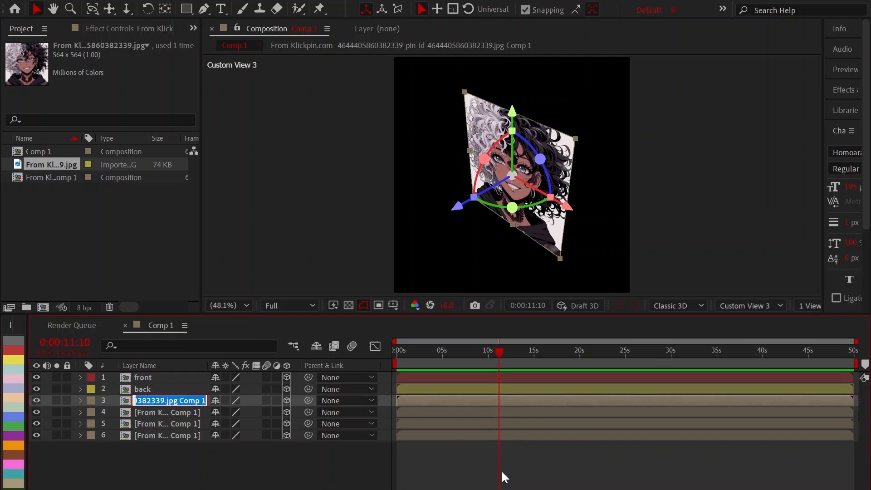
pyautogui.write('left')
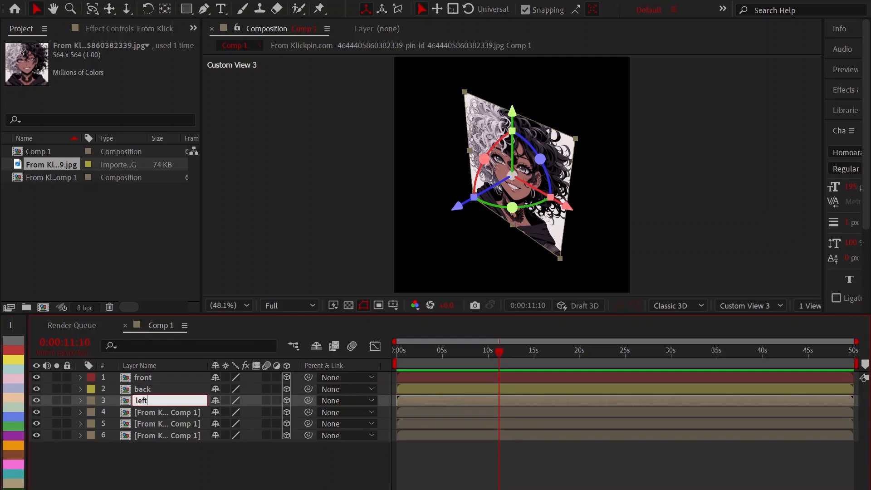
pyautogui.press('Return')
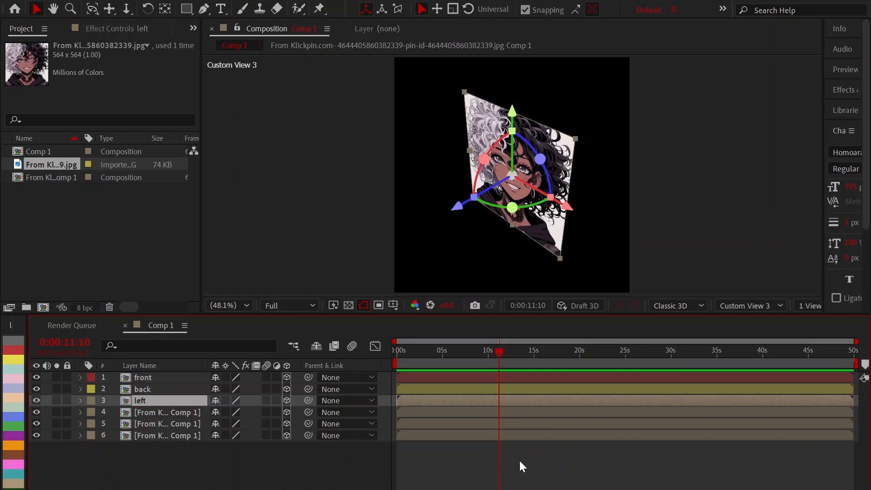
pyautogui.click(14, 437)
pyautogui.click(397, 443)
# Rename the fourth layer "right" and give it an orange label.
pyautogui.click(468, 413)
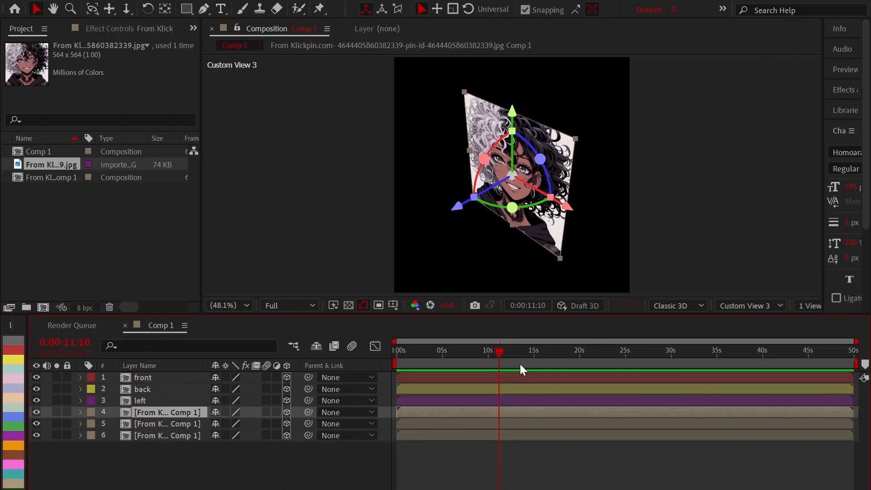
pyautogui.press('Return')
pyautogui.write('rigt')
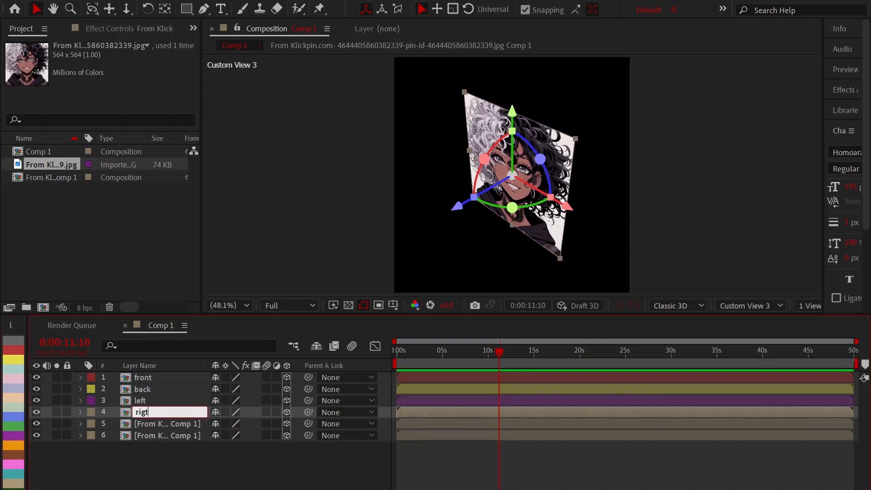
pyautogui.press('BackSpace')
pyautogui.write('ht\\')
pyautogui.press('Return')
pyautogui.press('Delete')
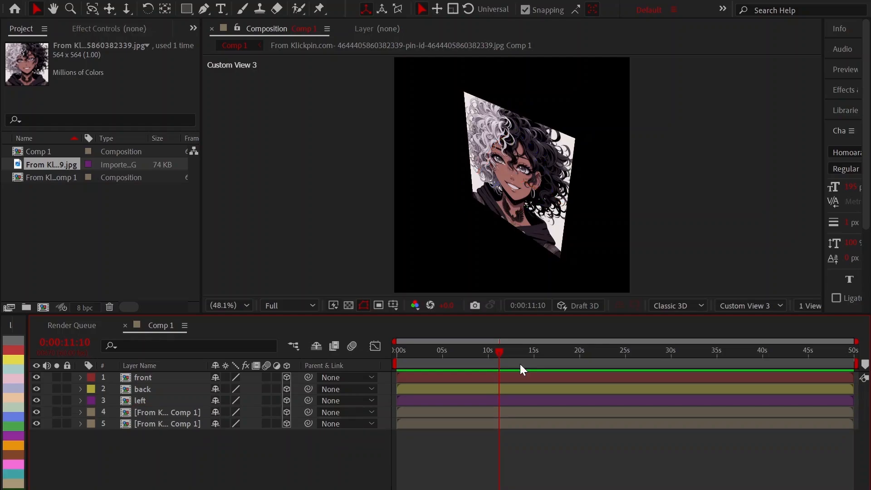
pyautogui.hotkey('ctrl', 'z')
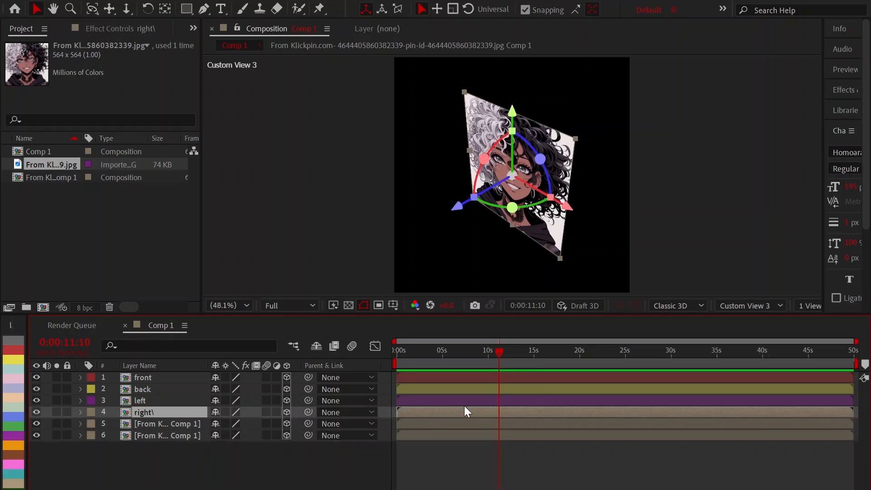
pyautogui.press('Return')
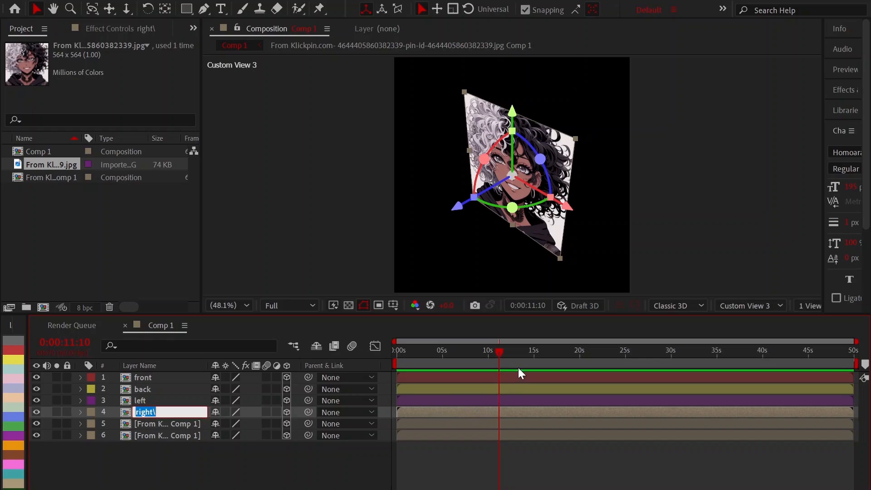
pyautogui.write('right')
pyautogui.press('Return')
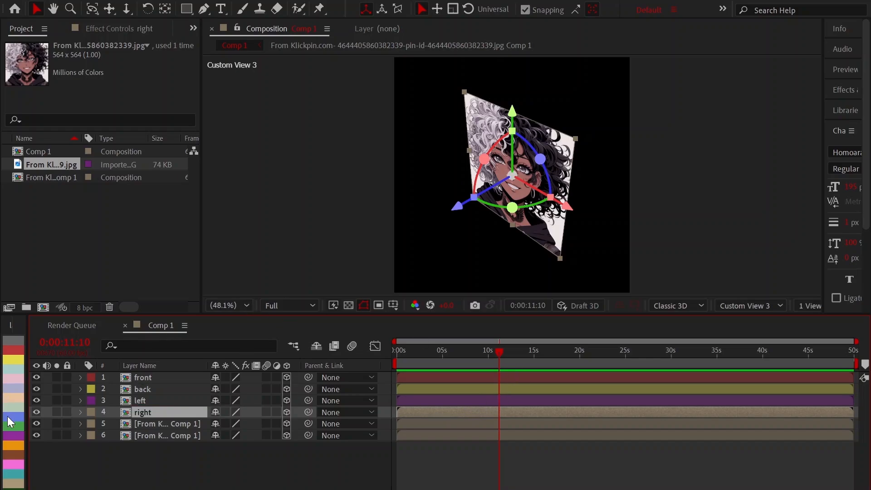
pyautogui.click(18, 444)
# Rename the fifth layer "top" and give it a blue label.
pyautogui.click(440, 425)
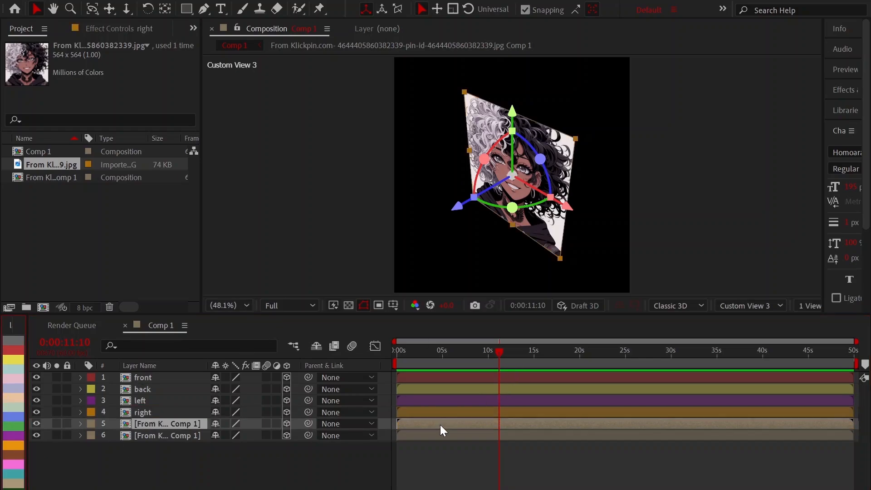
pyautogui.press('Return')
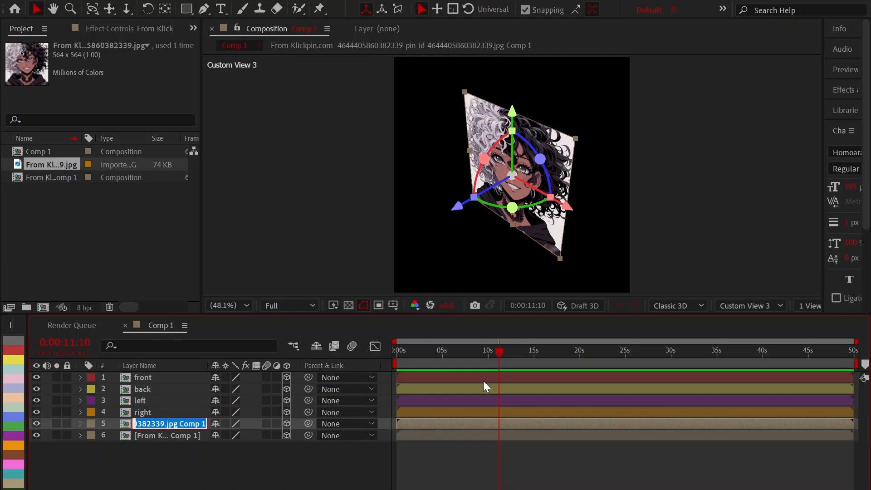
pyautogui.write('top')
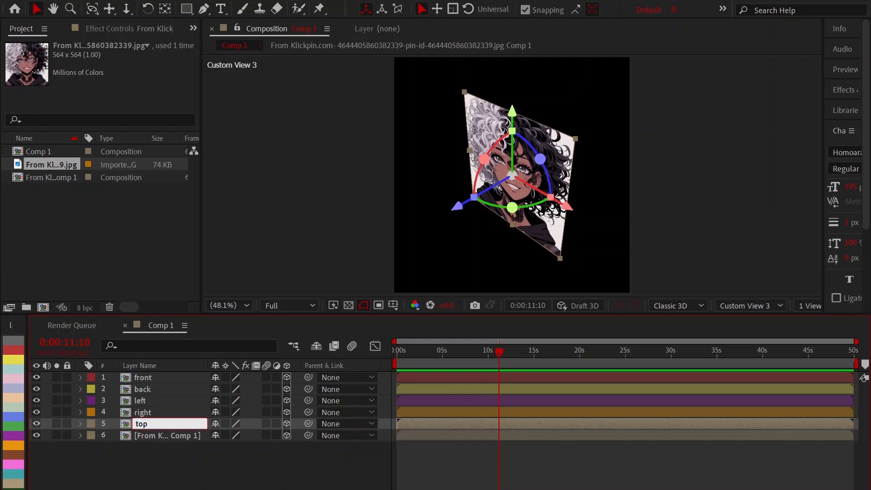
pyautogui.press('Return')
pyautogui.click(16, 421)
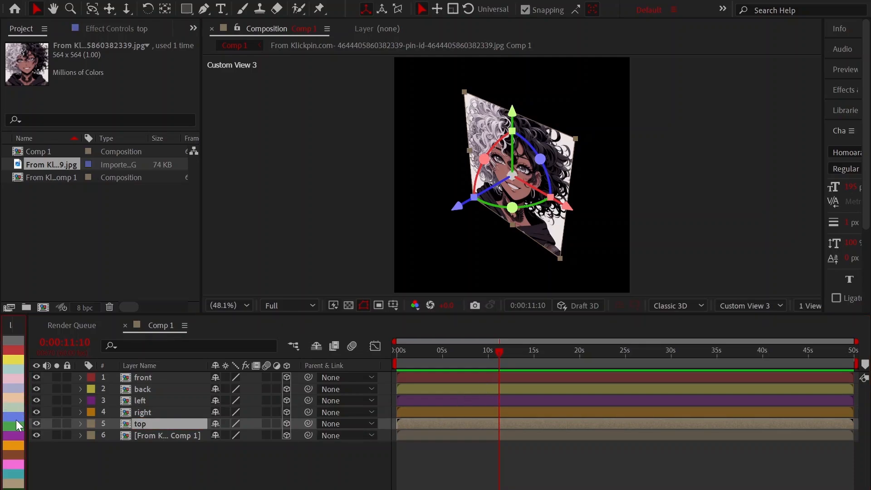
# Give the sixth layer a teal label and rename it "bottom".
pyautogui.click(157, 434)
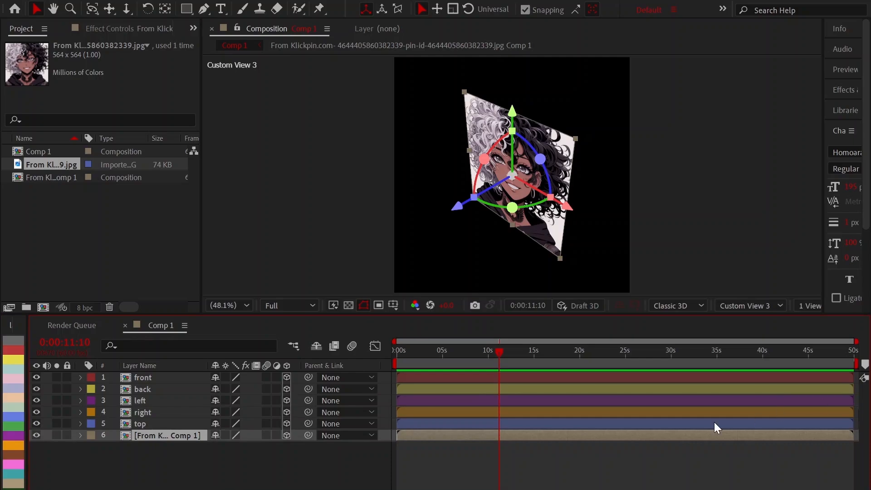
pyautogui.press('Return')
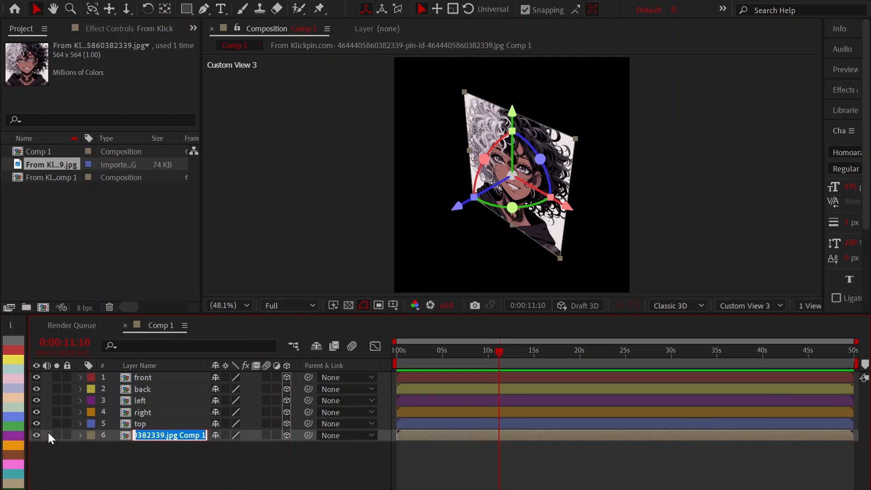
pyautogui.click(518, 454)
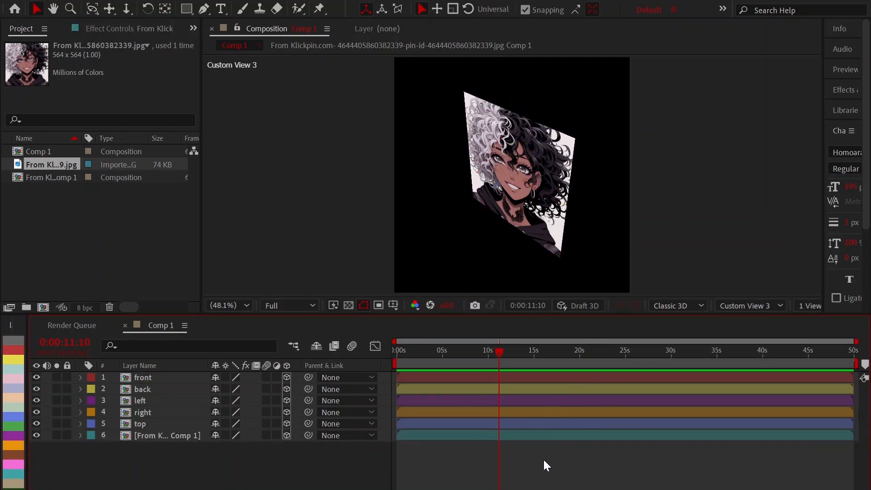
pyautogui.click(143, 428)
pyautogui.click(145, 436)
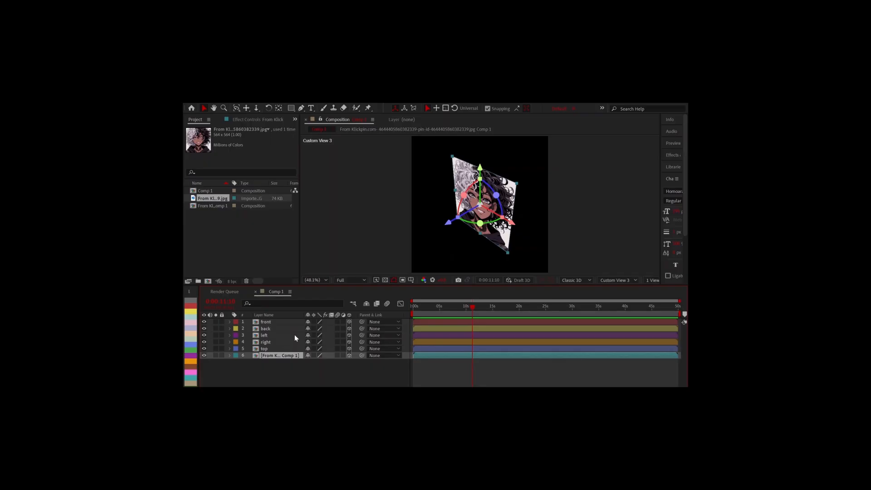
pyautogui.press('Return')
pyautogui.write('bottom')
pyautogui.click(466, 364)
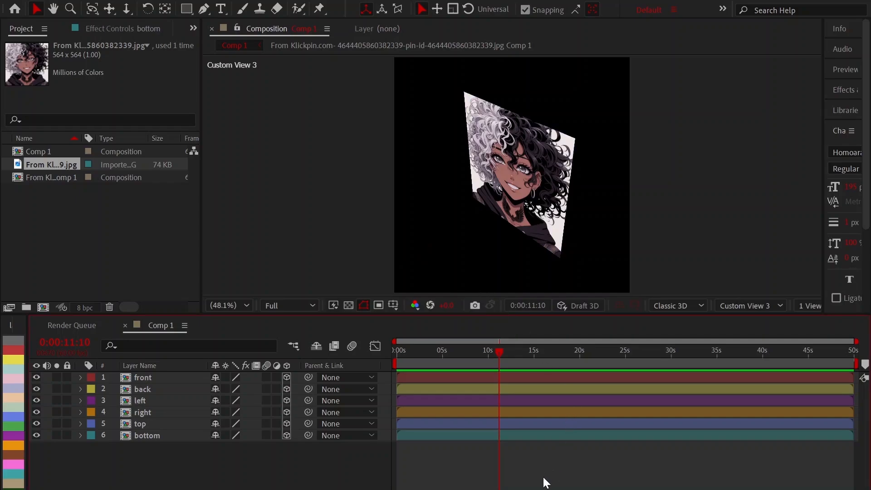
# Move the current time to the start of the composition at 0:00:00:00.
pyautogui.moveTo(327, 367)
pyautogui.mouseDown()
pyautogui.moveTo(587, 364)
pyautogui.moveTo(568, 356)
pyautogui.moveTo(329, 351)
pyautogui.mouseUp()
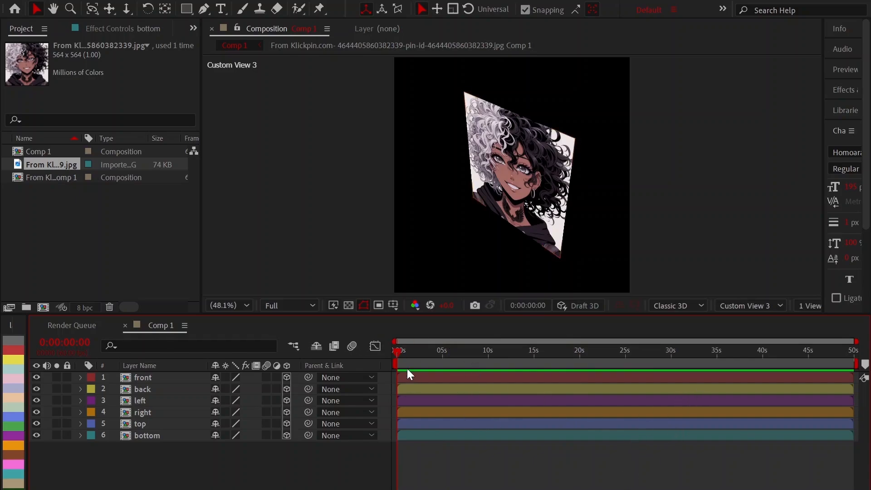
pyautogui.click(475, 382)
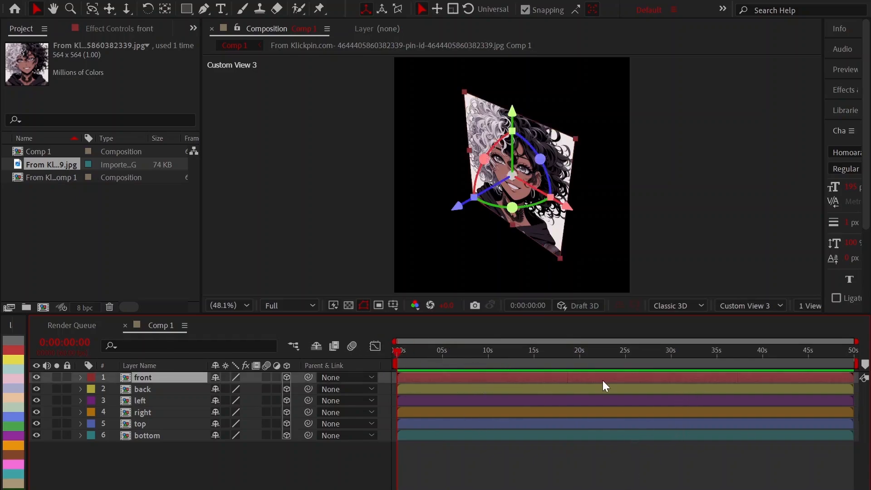
pyautogui.click(548, 388)
pyautogui.click(158, 379)
# Set the back layer's Z position to 1080 to push it behind the front layer.
pyautogui.click(156, 389)
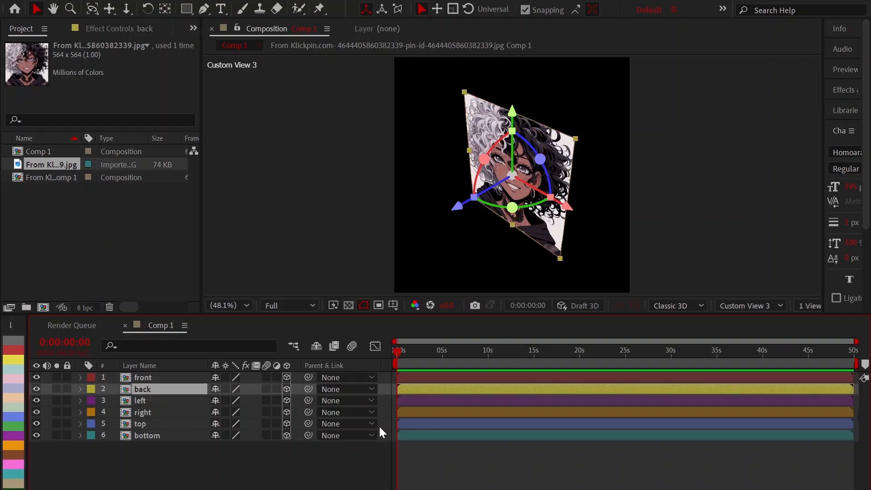
pyautogui.press('p')
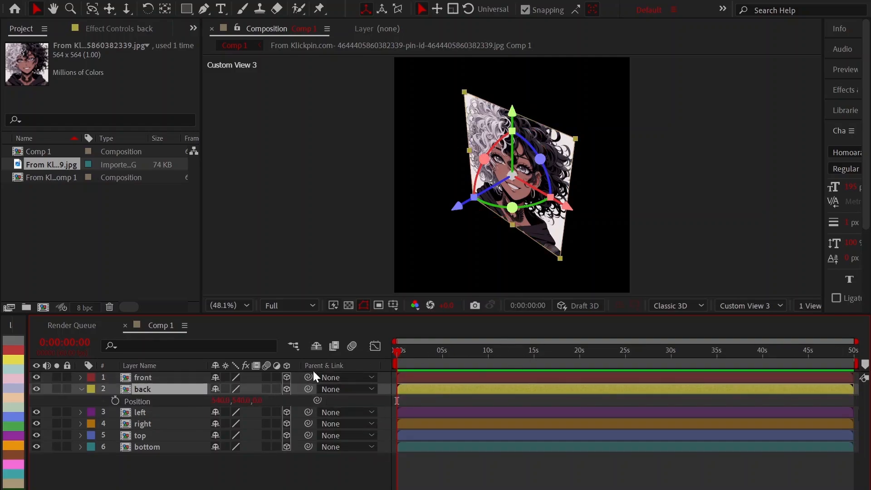
pyautogui.click(256, 399)
pyautogui.write('108')
pyautogui.press('Return')
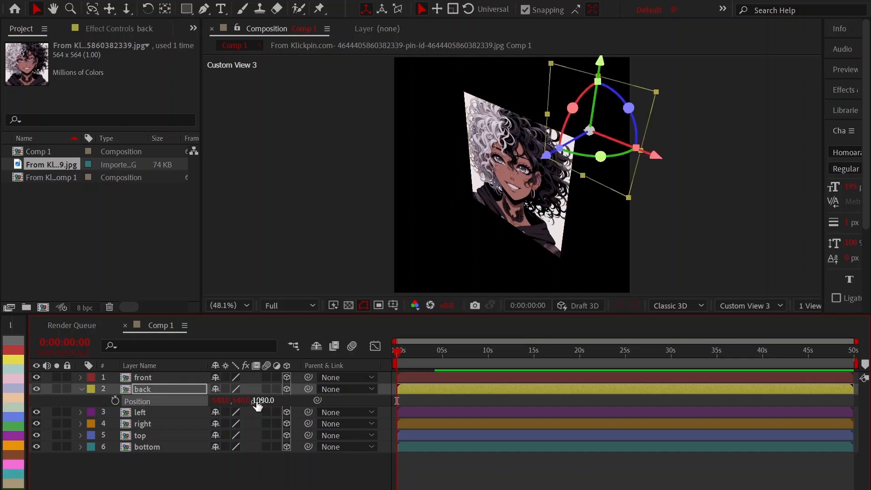
pyautogui.press('p')
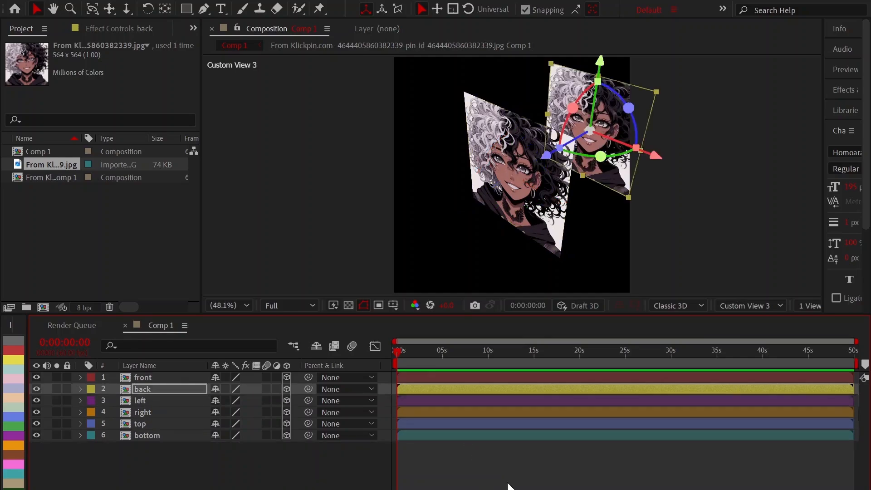
pyautogui.click(544, 466)
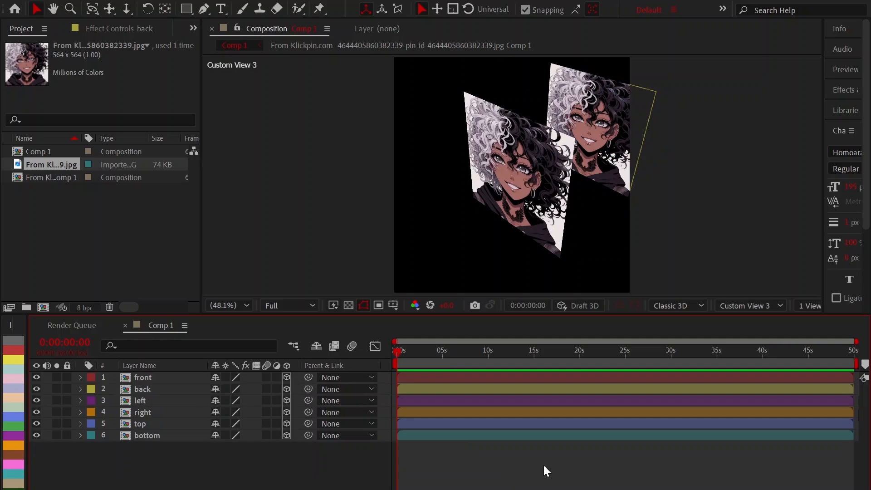
pyautogui.click(490, 180)
pyautogui.click(620, 177)
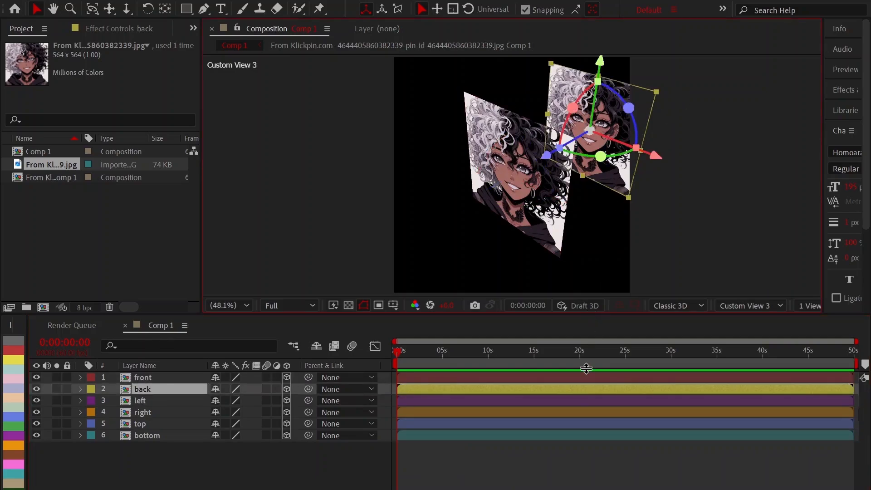
pyautogui.click(549, 485)
# Set the left layer's Y Rotation to 90°.
pyautogui.click(162, 402)
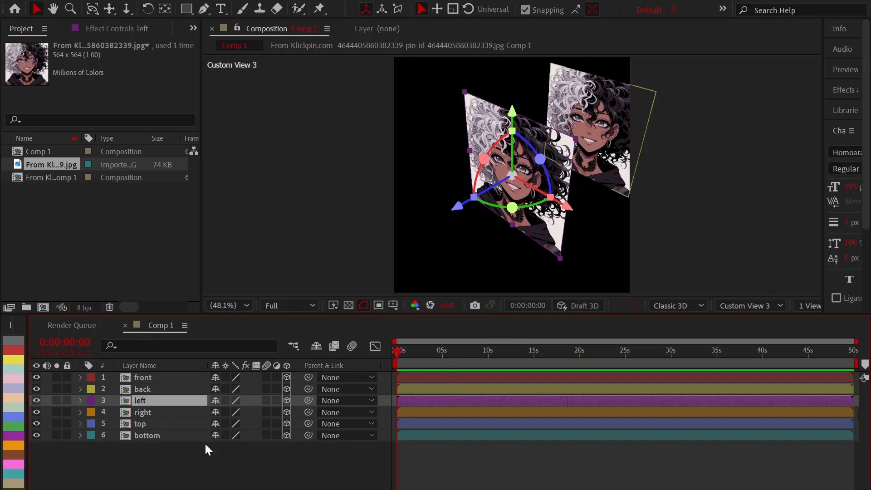
pyautogui.press('r')
pyautogui.click(228, 436)
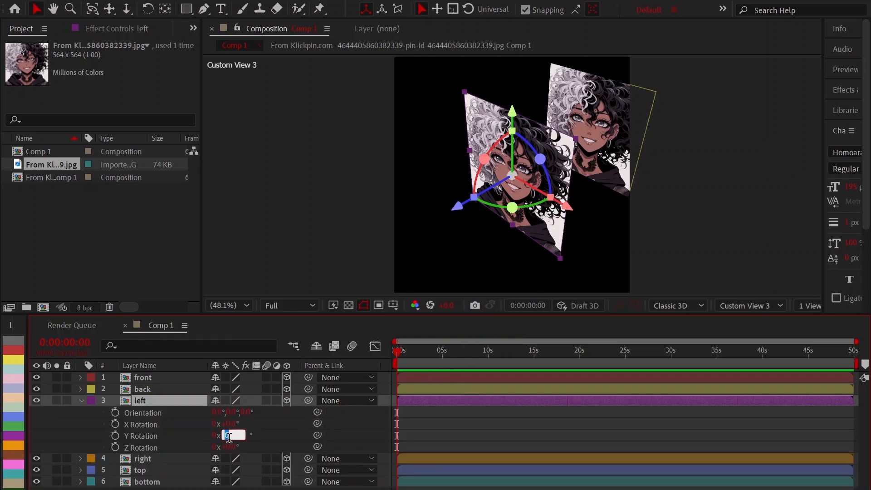
pyautogui.write('90')
pyautogui.press('Return')
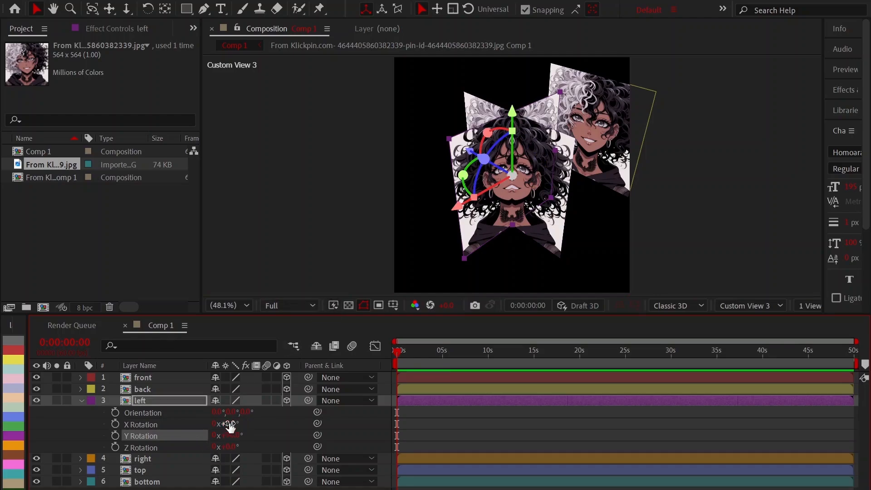
# Set the left layer's X position to 0 and its Z position to 540.
pyautogui.press('p')
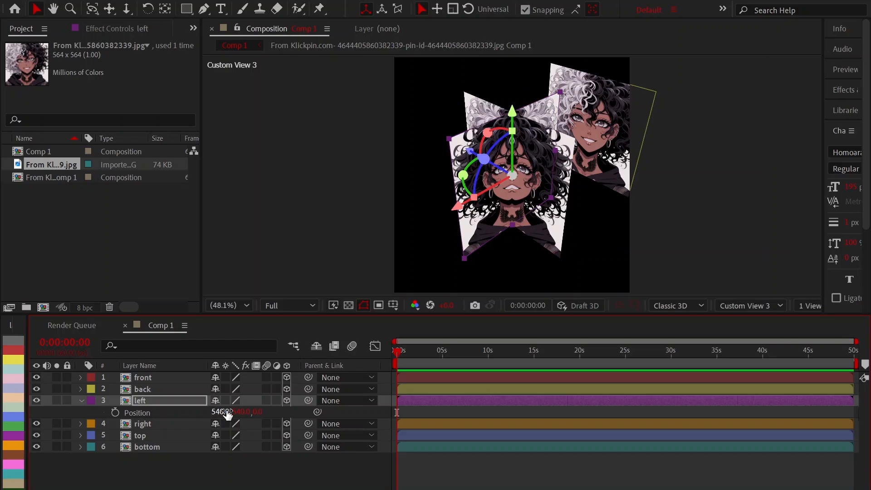
pyautogui.moveTo(256, 413); pyautogui.dragTo(222, 412)
pyautogui.click(224, 412)
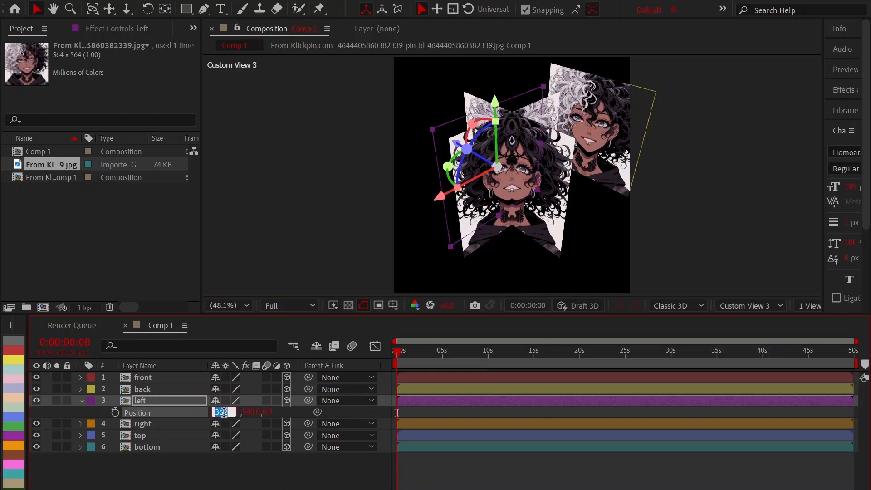
pyautogui.write('0')
pyautogui.press('Return')
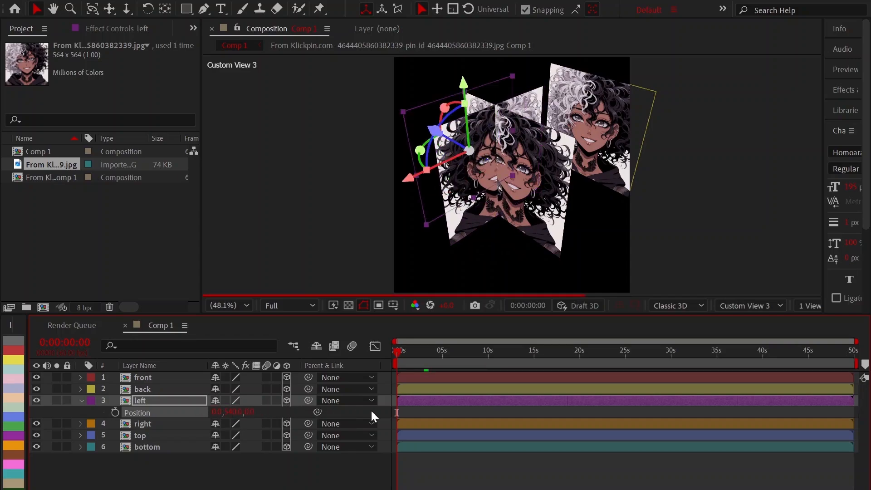
pyautogui.click(249, 411)
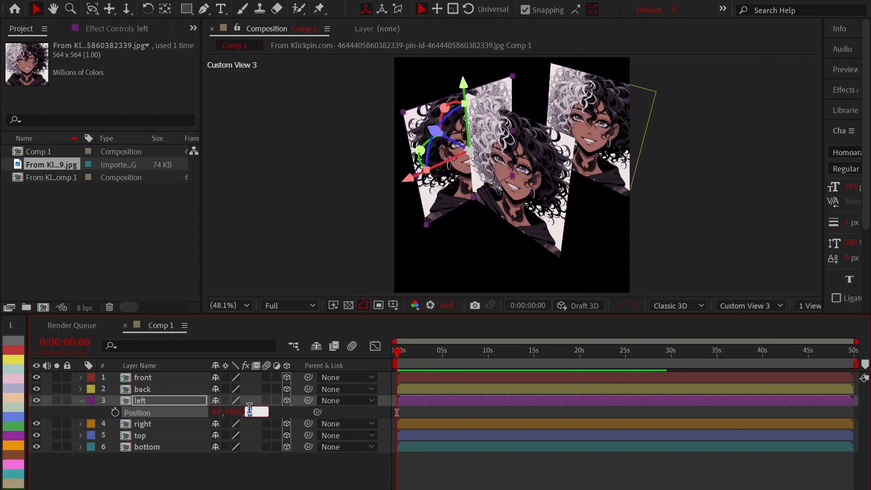
pyautogui.write('54')
pyautogui.press('Return')
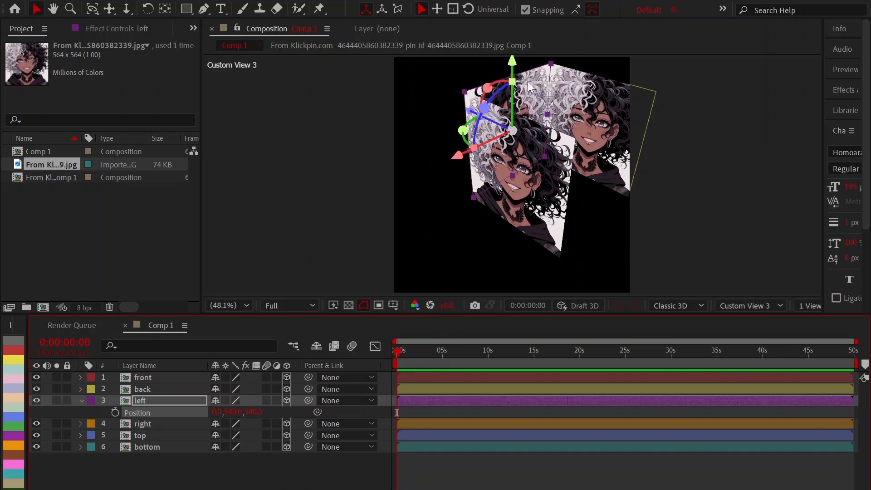
pyautogui.click(526, 9)
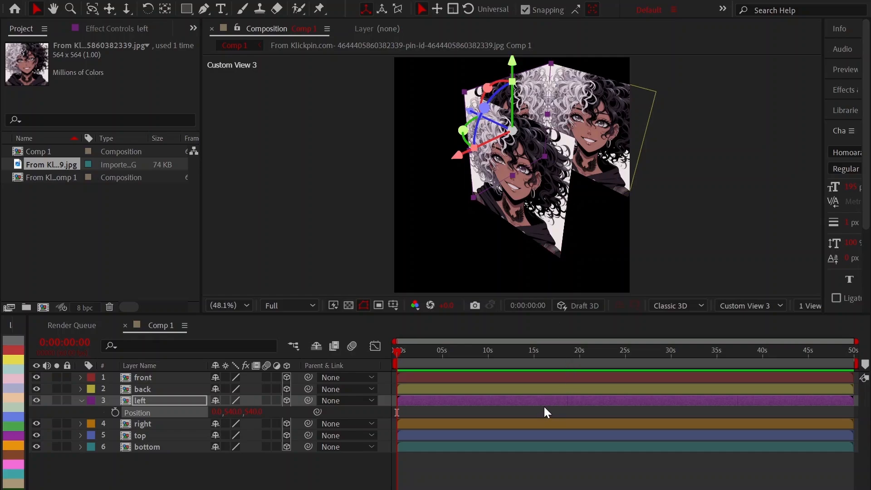
pyautogui.press('p')
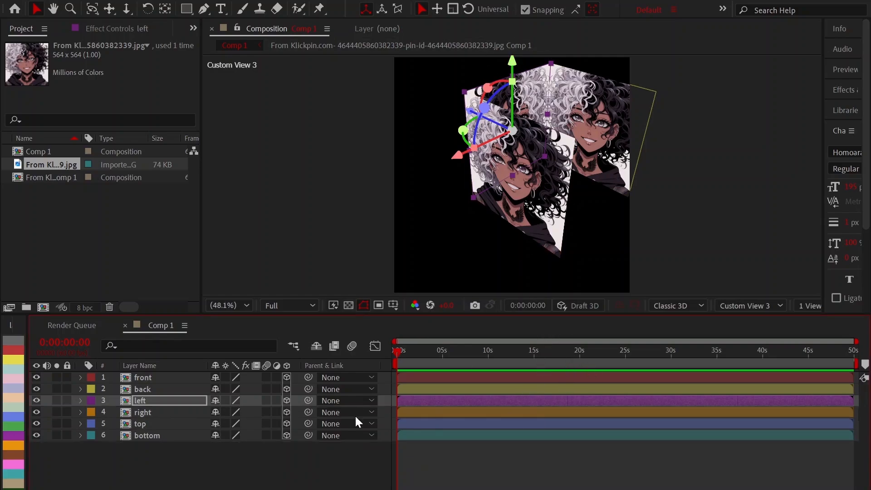
pyautogui.click(430, 467)
# Set the right layer's Y Rotation to -90° and reveal its Position property.
pyautogui.click(456, 413)
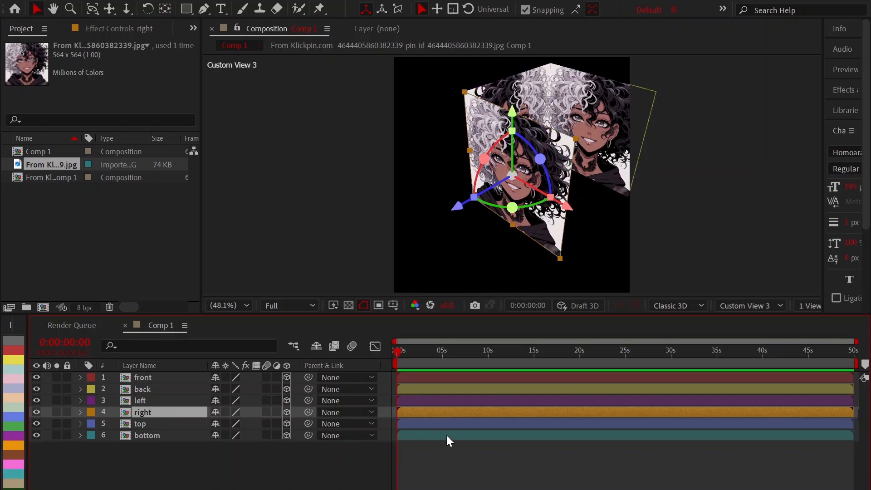
pyautogui.press('r')
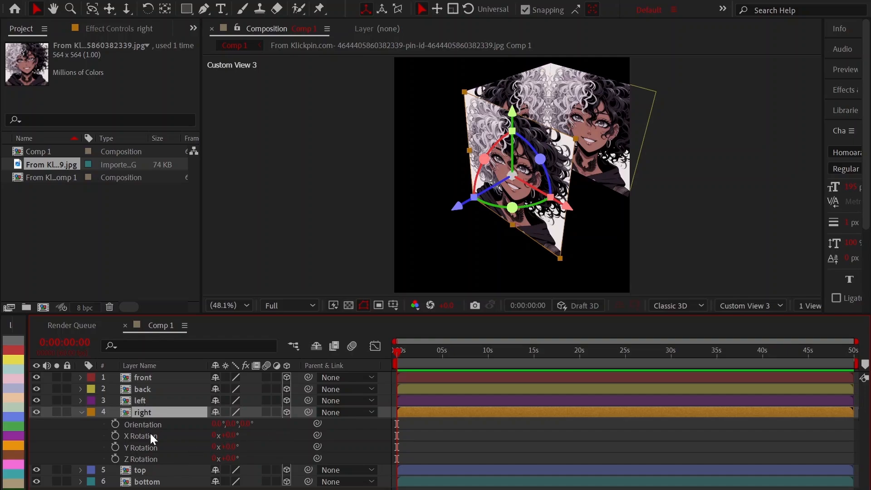
pyautogui.click(231, 447)
pyautogui.write('-90')
pyautogui.press('Return')
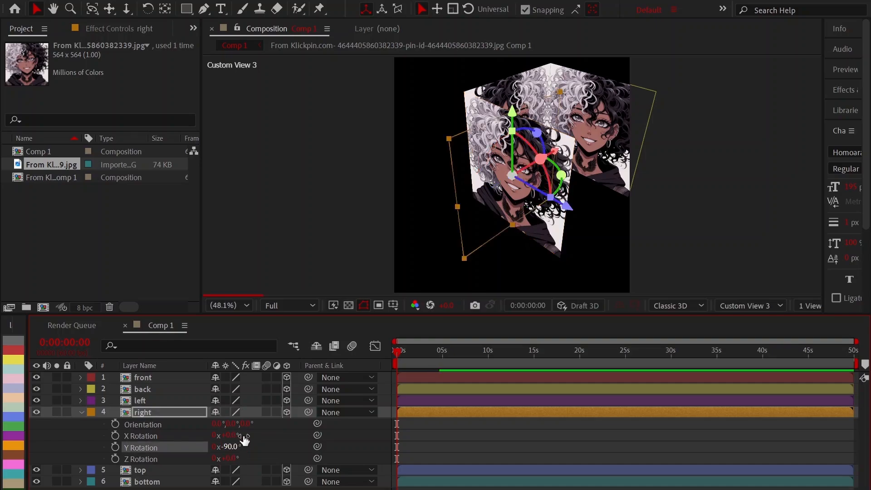
pyautogui.press('p')
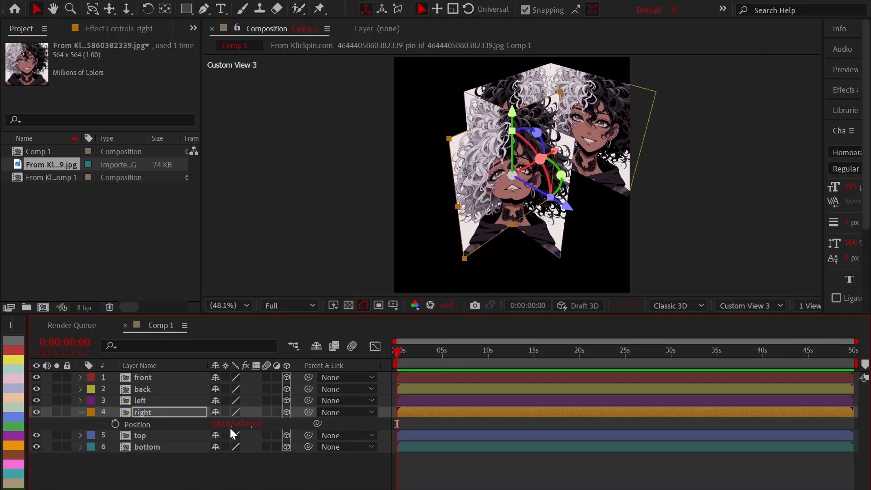
# Set the right layer's Z position to 540 and its X position to 1080.
pyautogui.moveTo(217, 424); pyautogui.dragTo(233, 416)
pyautogui.hotkey('ctrl', 'z')
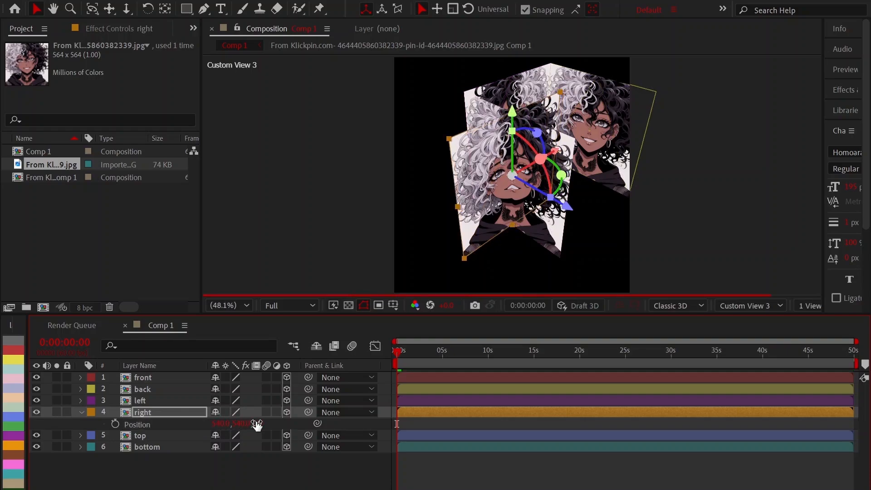
pyautogui.click(258, 423)
pyautogui.write('540')
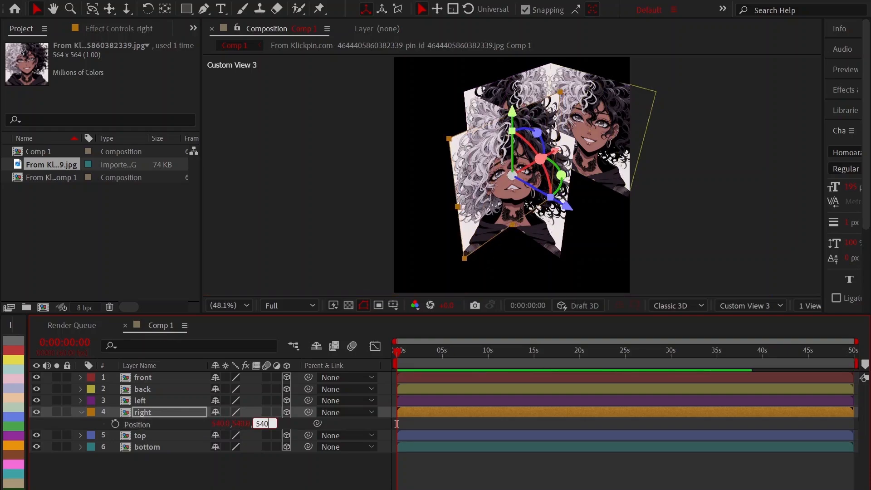
pyautogui.press('Return')
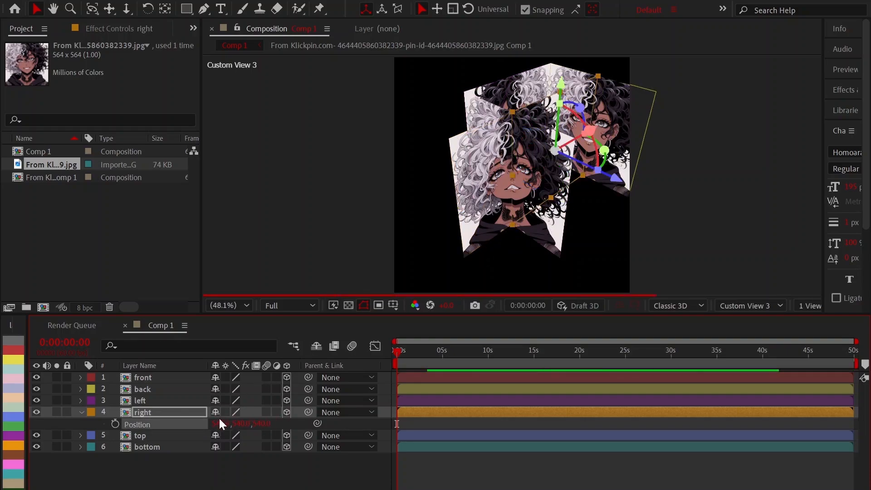
pyautogui.click(220, 424)
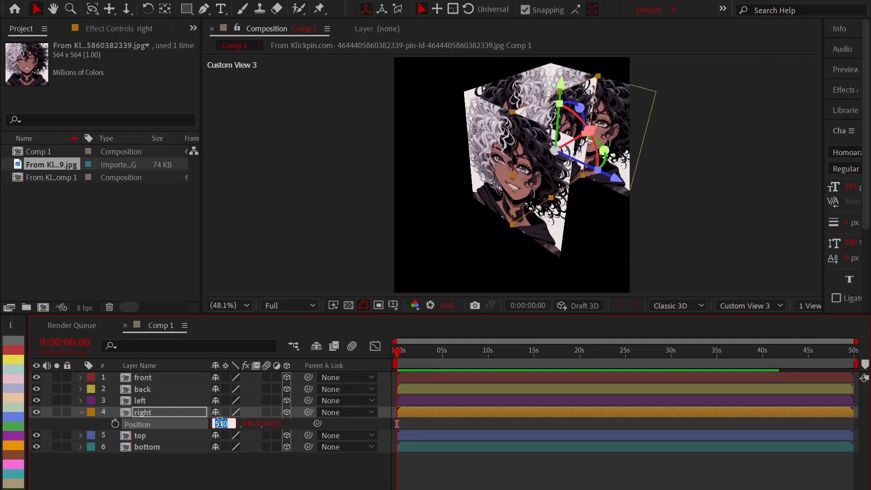
pyautogui.write('1080')
pyautogui.press('Return')
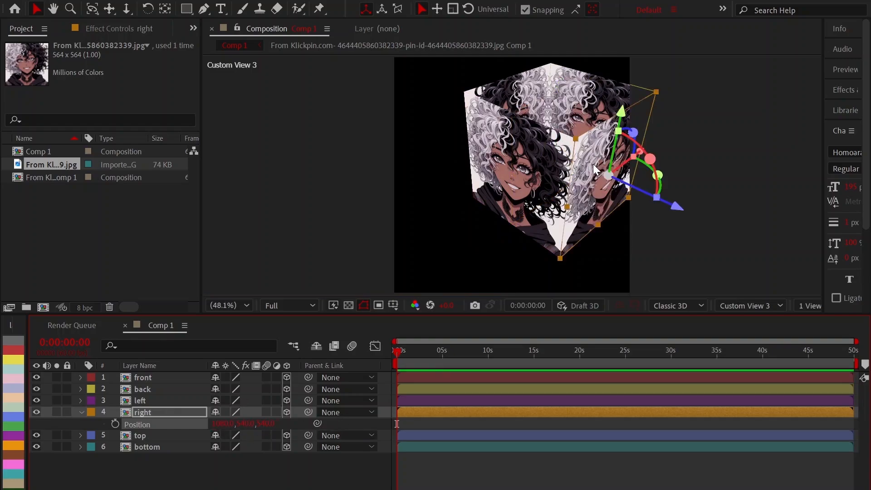
pyautogui.press('p')
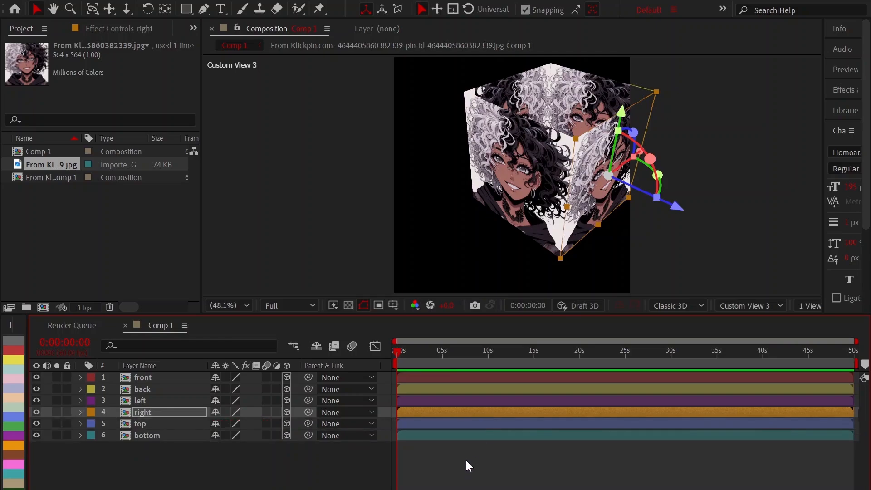
# Set the top layer's X Rotation to 90° so that it lies flat.
pyautogui.click(611, 348)
pyautogui.click(609, 423)
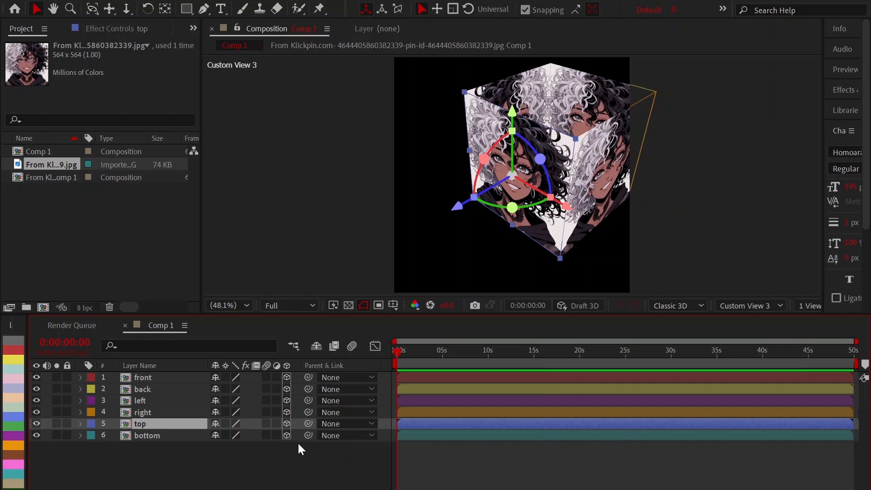
pyautogui.press('r')
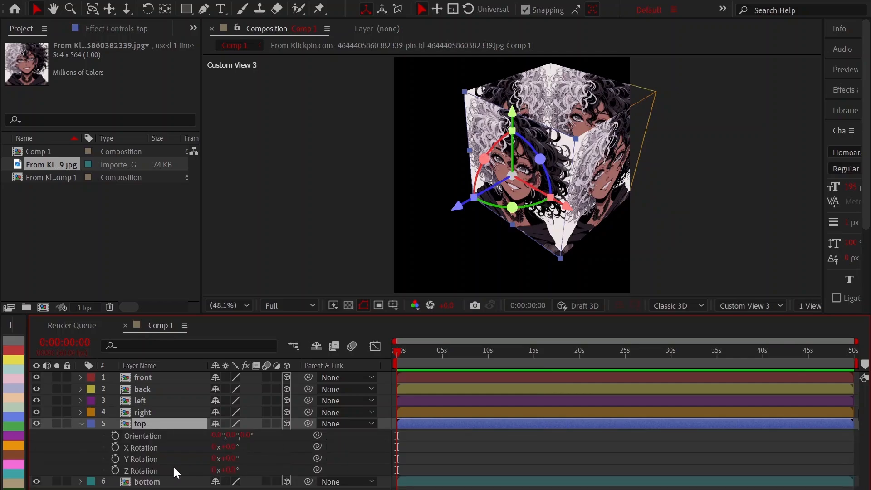
pyautogui.click(132, 448)
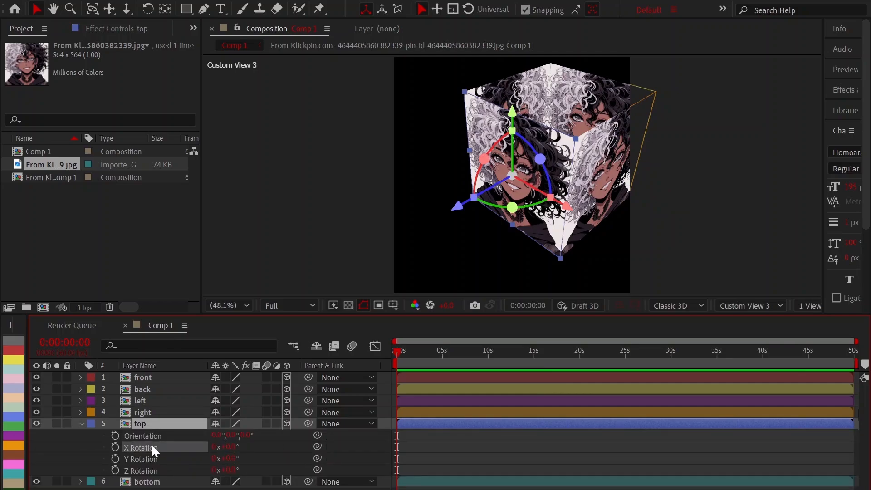
pyautogui.click(229, 447)
pyautogui.write('90')
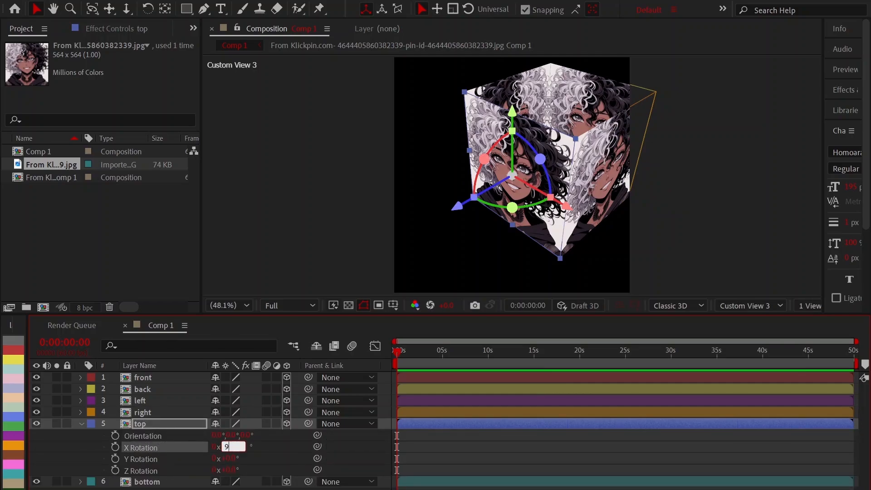
pyautogui.press('Return')
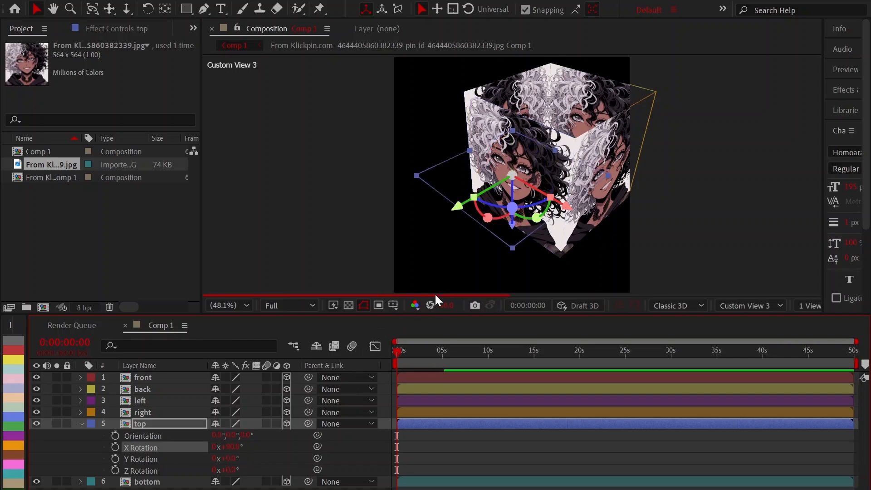
# Set the top layer's Y position to 0 and its Z position to 540 to cap the cube.
pyautogui.press('p')
pyautogui.moveTo(238, 435)
pyautogui.mouseDown()
pyautogui.moveTo(224, 435)
pyautogui.moveTo(240, 435)
pyautogui.mouseUp()
pyautogui.click(238, 435)
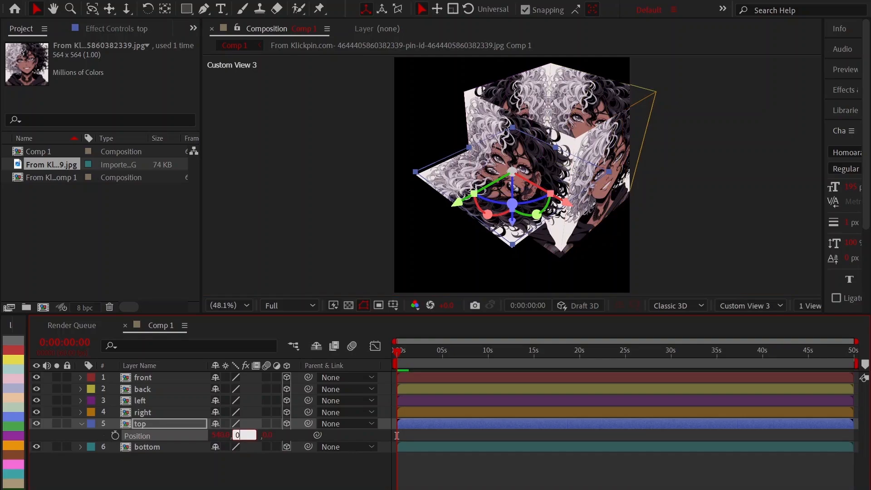
pyautogui.write('0')
pyautogui.press('Return')
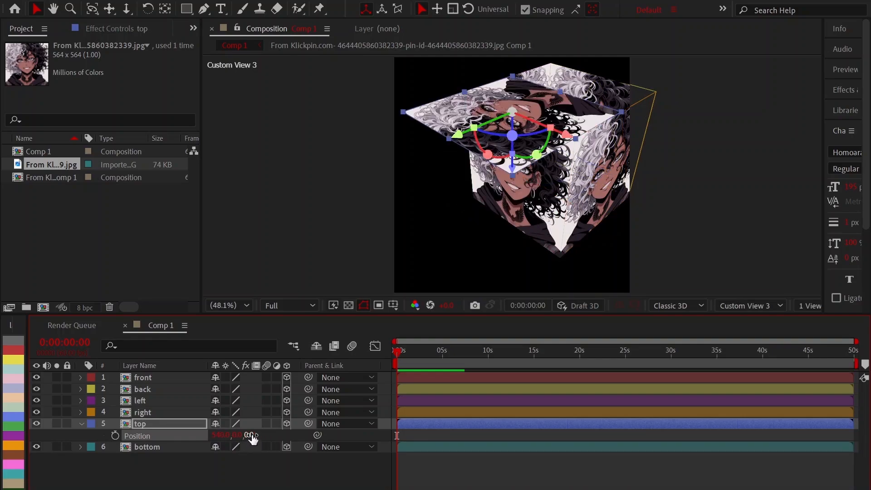
pyautogui.click(250, 435)
pyautogui.write('5404')
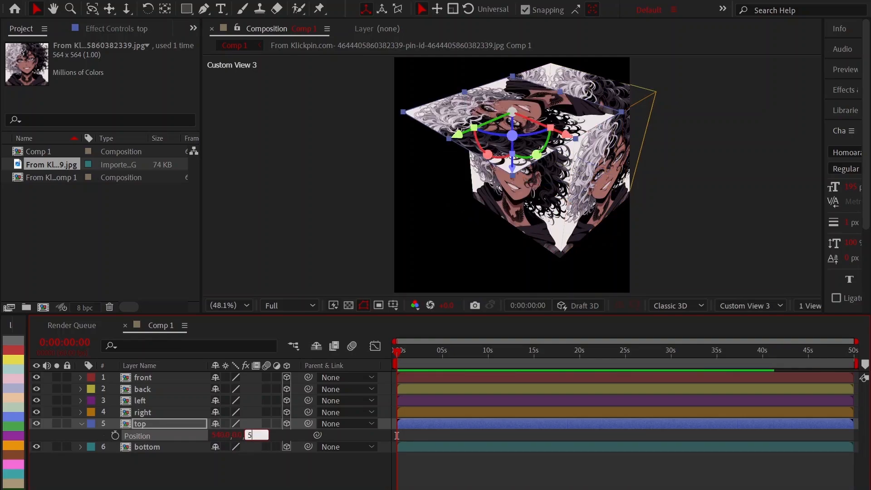
pyautogui.press('Return')
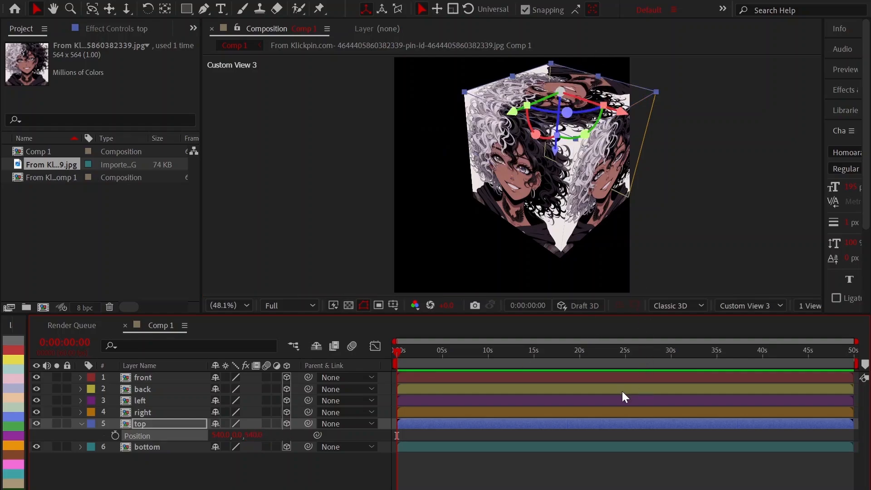
pyautogui.press('p')
# Set the bottom layer's X Rotation to -90°.
pyautogui.click(543, 475)
pyautogui.click(543, 435)
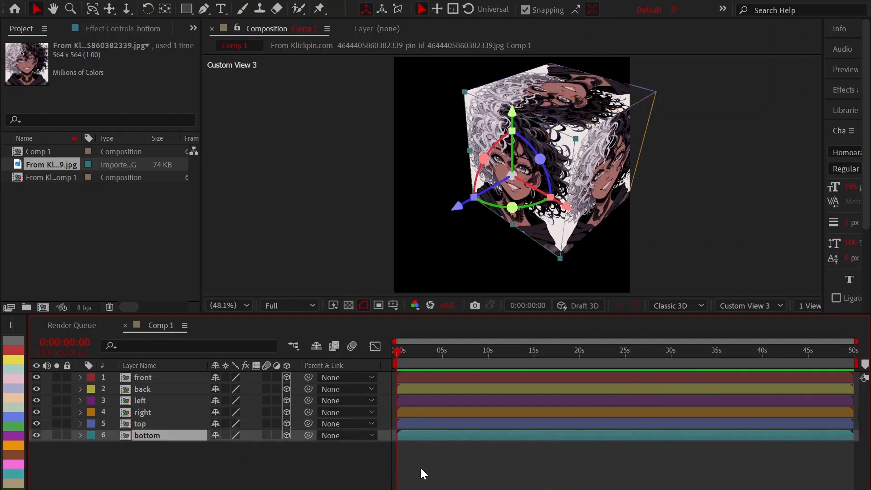
pyautogui.press('r')
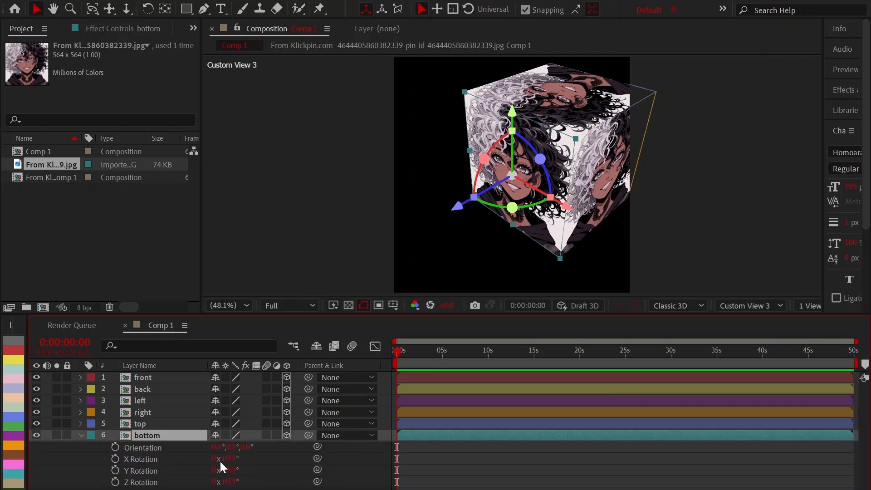
pyautogui.click(231, 458)
pyautogui.write('-90')
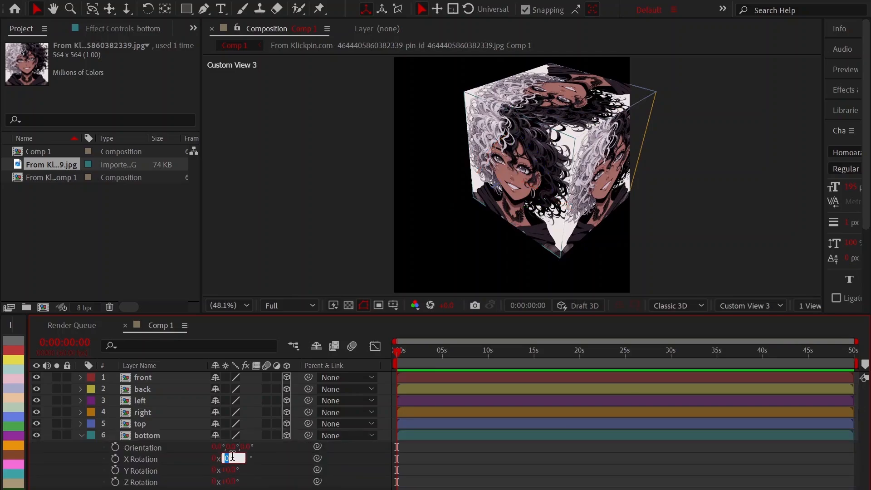
pyautogui.press('Return')
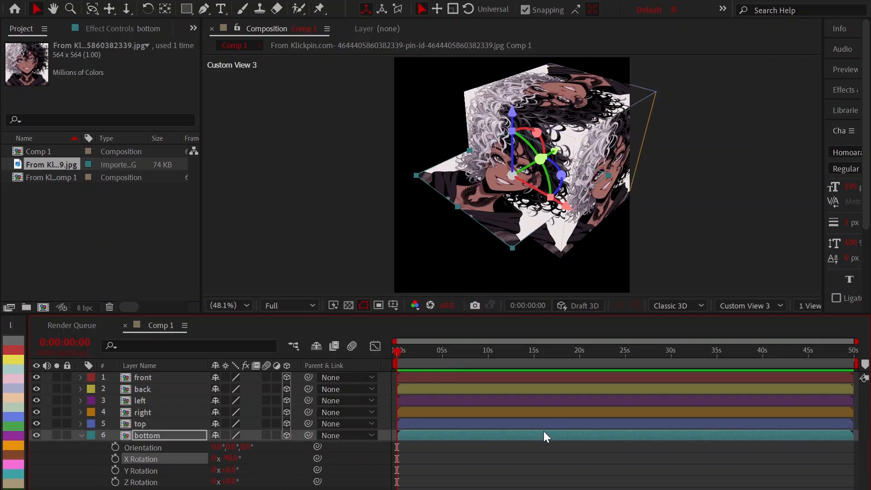
# Set the bottom layer's Z position to 540 and check its placement inside the cube.
pyautogui.press('p')
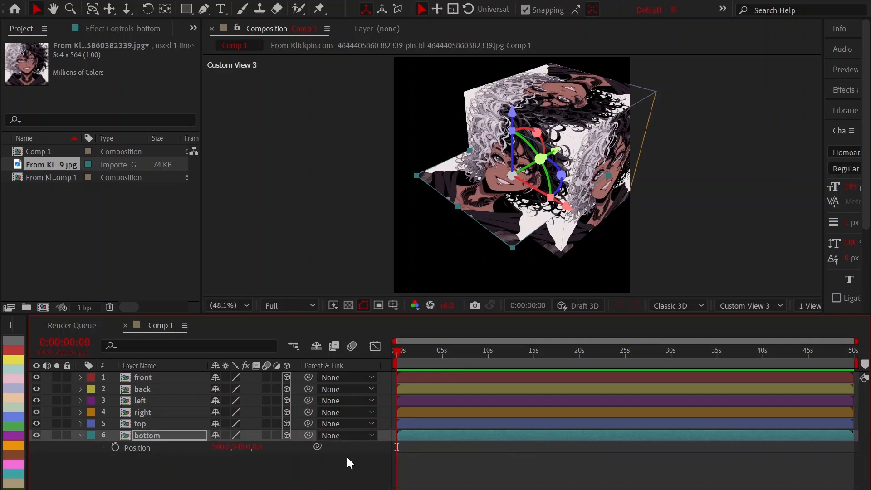
pyautogui.click(258, 448)
pyautogui.write('540')
pyautogui.press('Return')
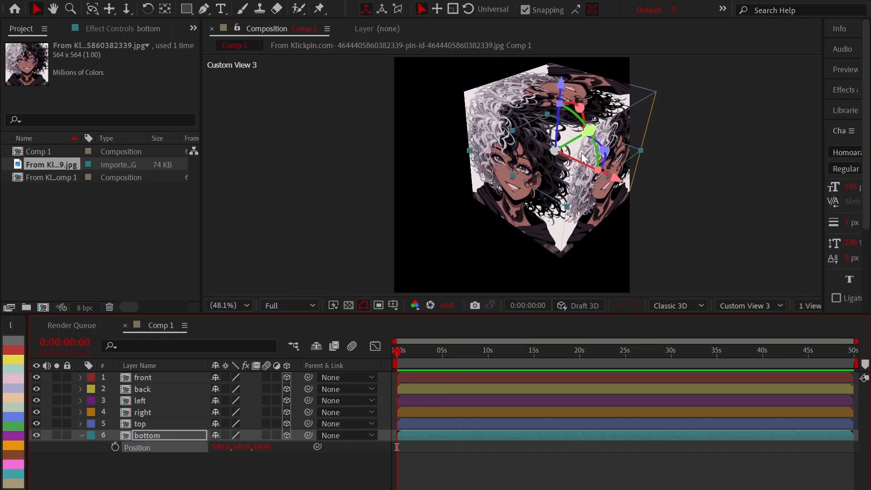
pyautogui.scroll(2, 582, 157)
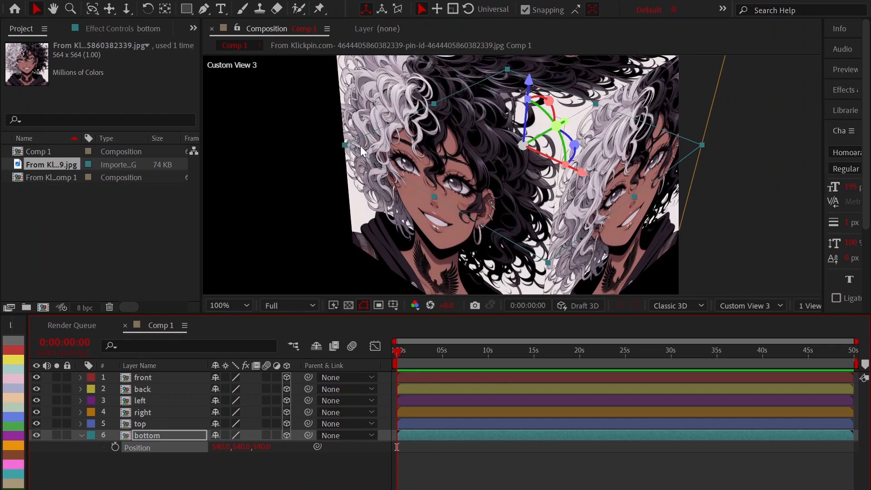
pyautogui.scroll(-6, 531, 154)
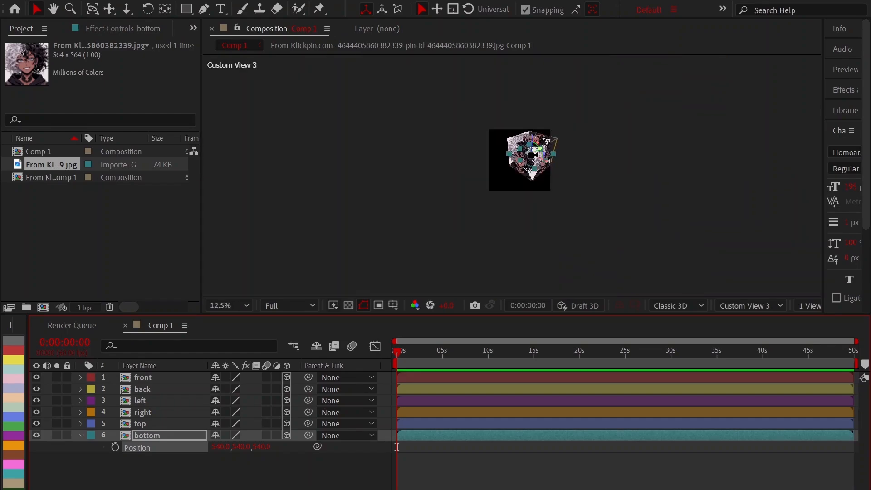
pyautogui.scroll(2, 531, 154)
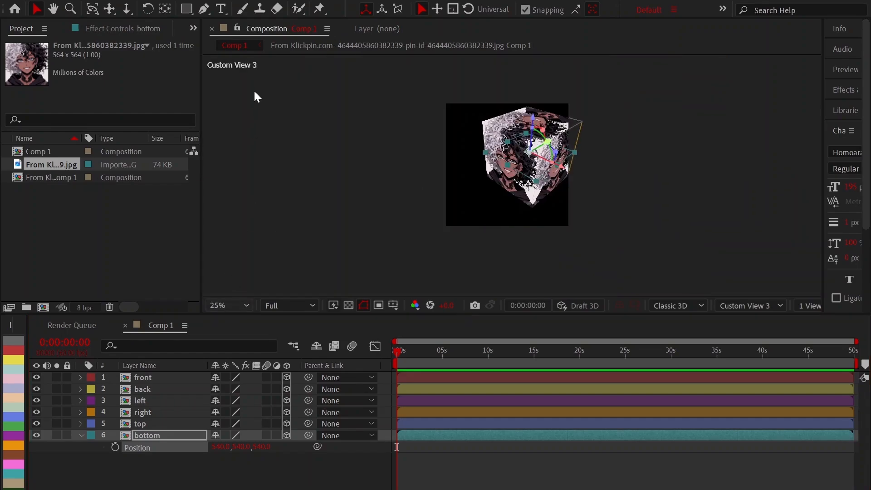
pyautogui.hotkey('shift', '/')
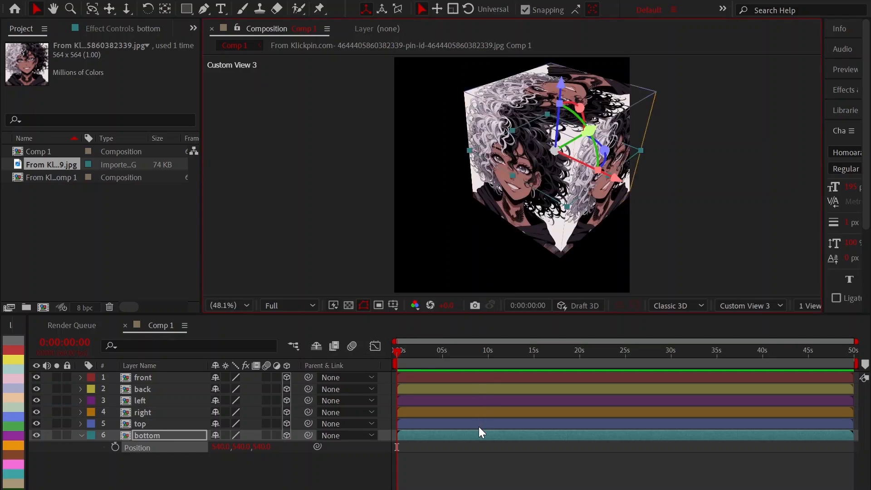
# Set the bottom layer's Y position to 1080 to close the underside of the cube.
pyautogui.click(263, 446)
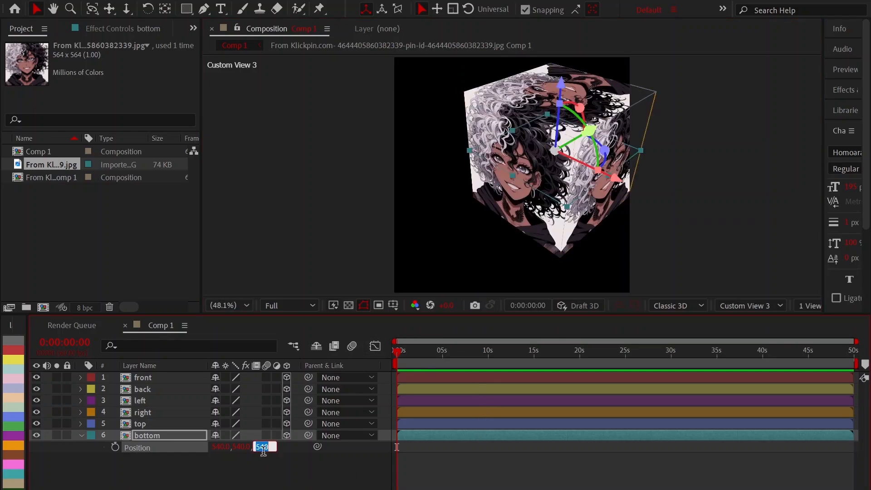
pyautogui.click(237, 439)
pyautogui.click(238, 443)
pyautogui.write('10')
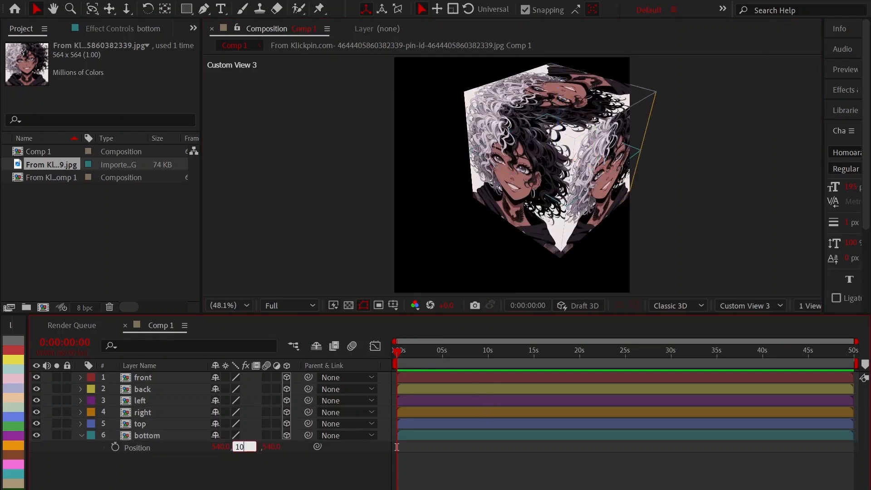
pyautogui.write('80')
pyautogui.press('Return')
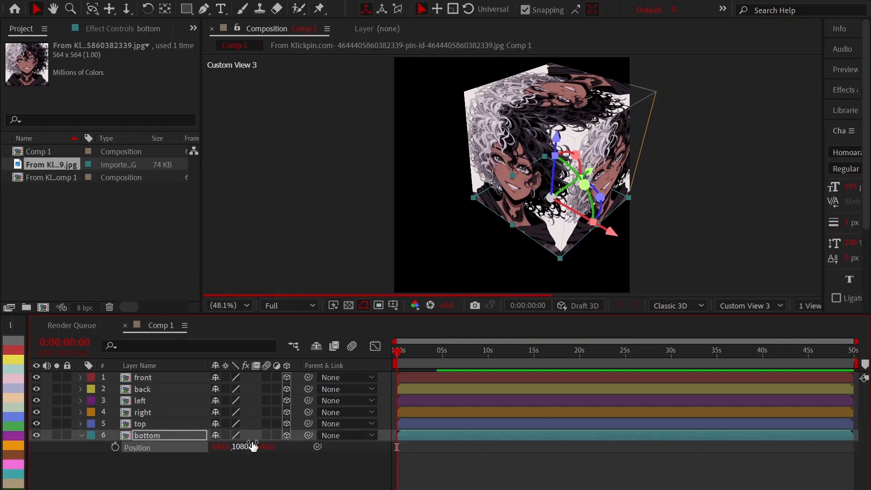
pyautogui.press('p')
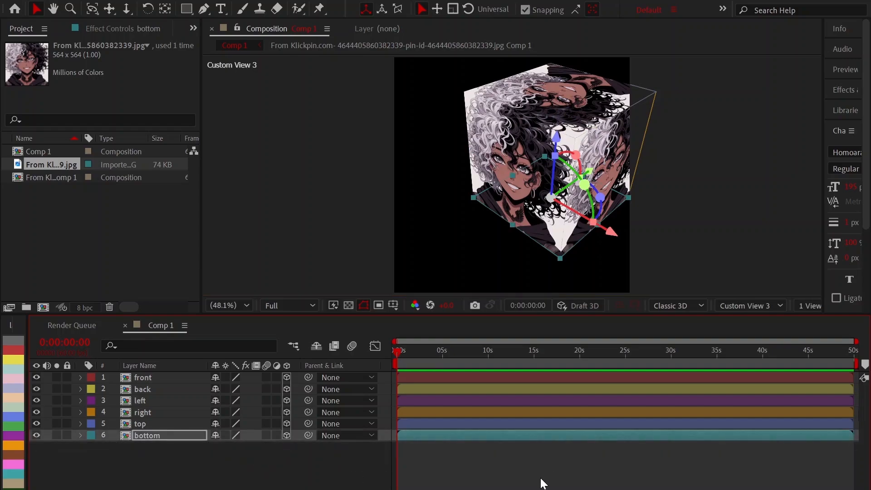
pyautogui.click(544, 483)
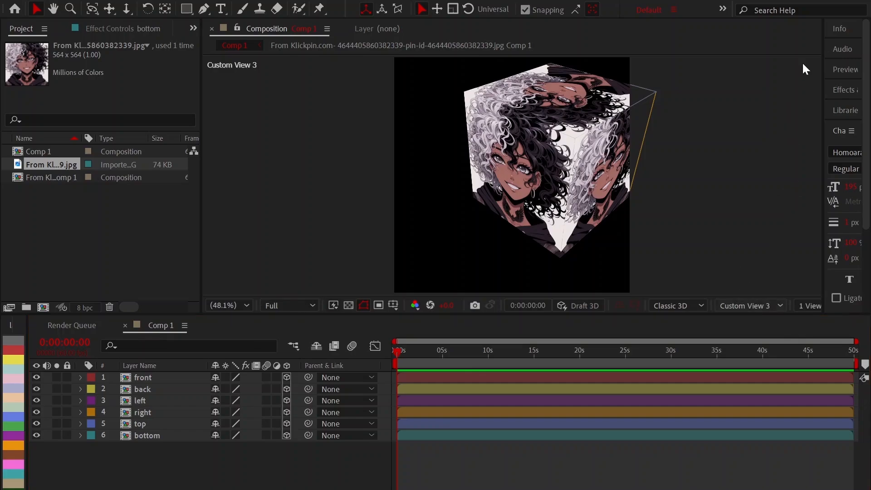
# Switch the composition to the Active Camera view and precompose all six cube layers together.
pyautogui.press('F12')
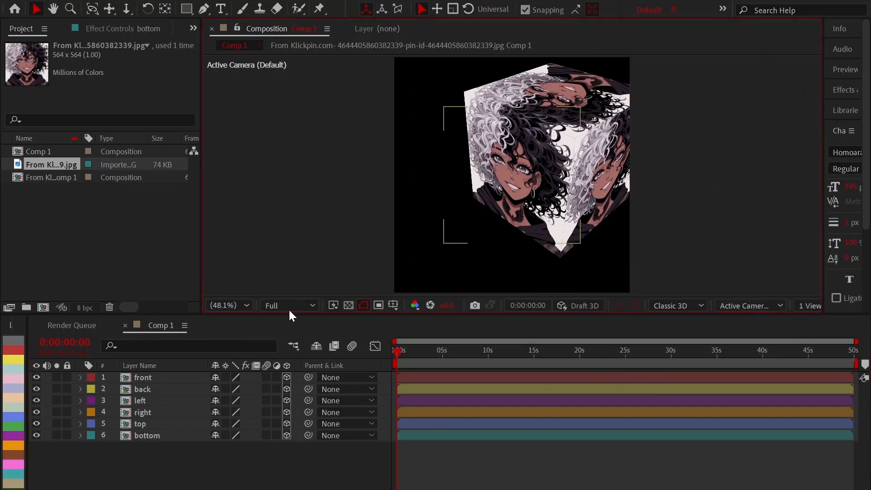
pyautogui.click(441, 376)
pyautogui.hotkey('ctrl', 'a')
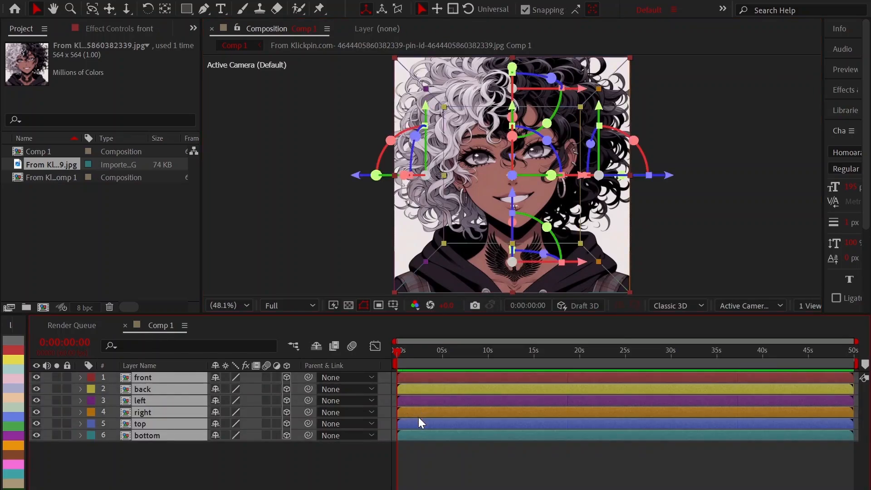
pyautogui.hotkey('ctrl', 'shift', 'c')
pyautogui.press('Return')
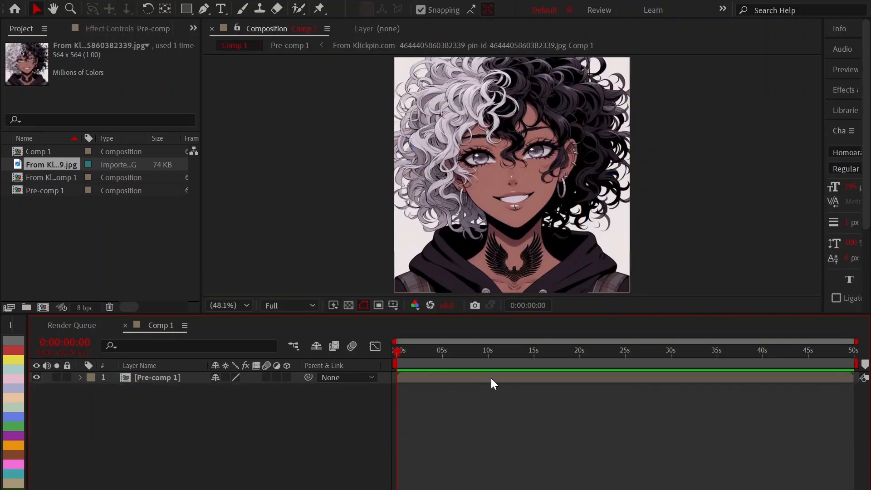
# Enable Collapse Transformations on the precomposed cube layer and make it a 3D layer.
pyautogui.click(491, 378)
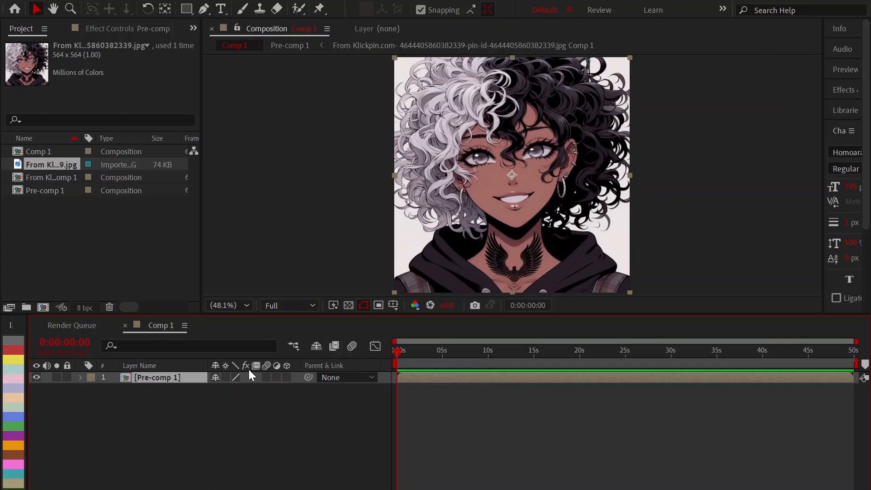
pyautogui.click(226, 378)
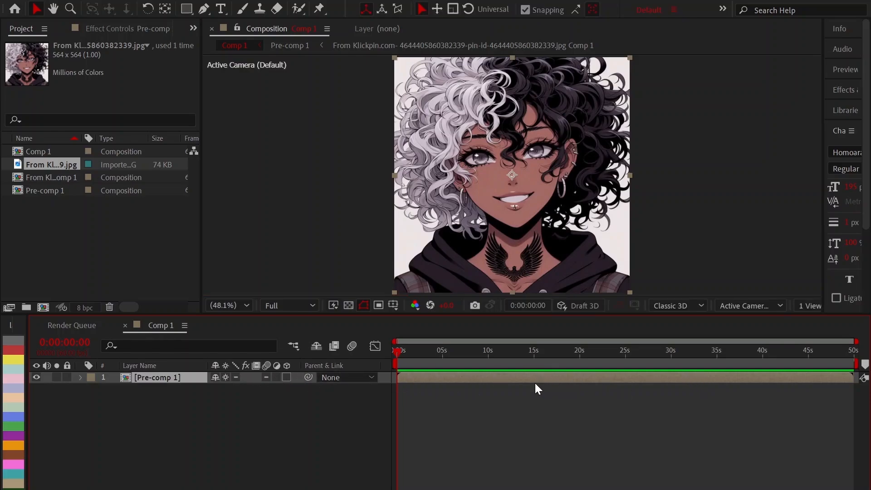
pyautogui.click(287, 377)
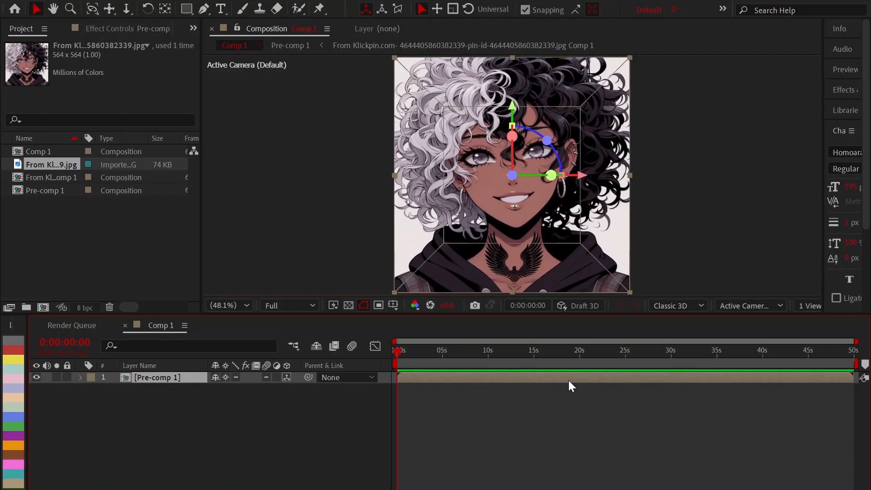
# Scale the precomposed cube layer down to 50% on all axes.
pyautogui.press('q')
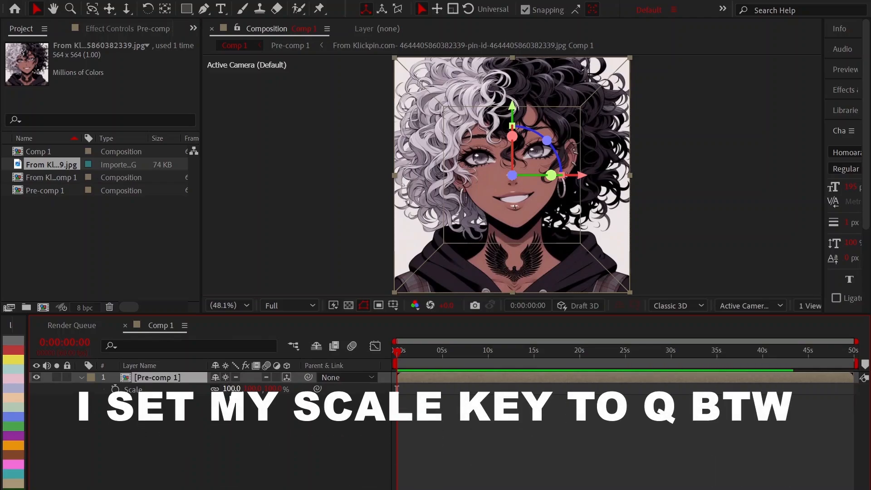
pyautogui.click(230, 388)
pyautogui.write('50')
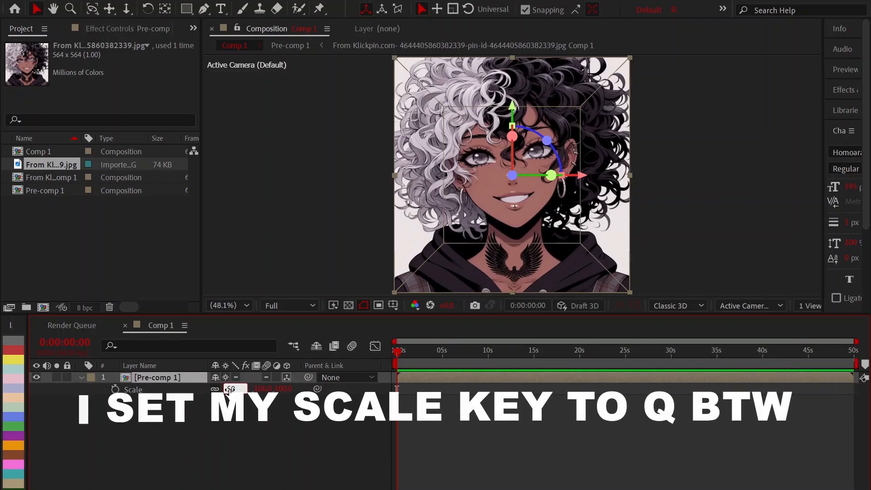
pyautogui.press('Return')
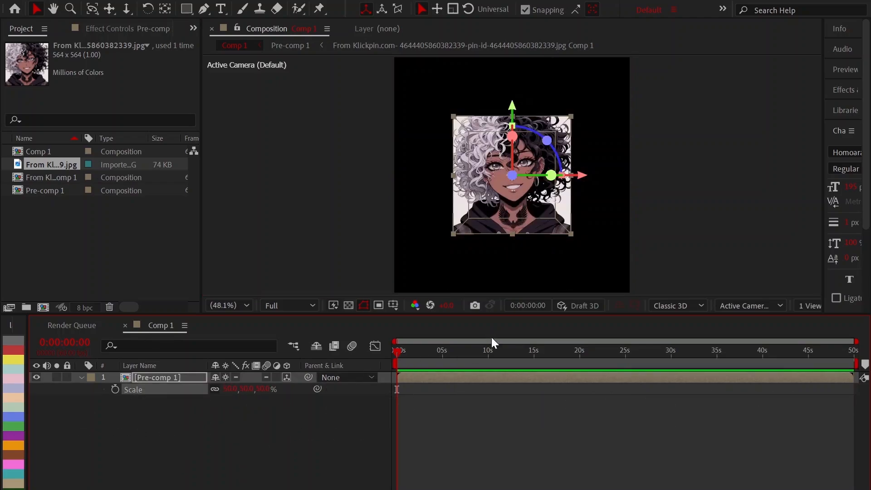
pyautogui.press('q')
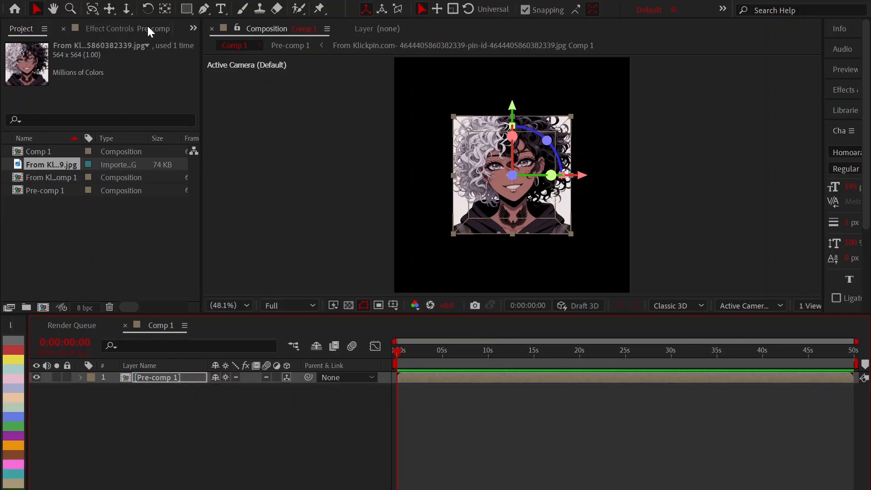
# Orbit the camera around the scaled cube to inspect its faces from several angles, then deselect the layer.
pyautogui.press('c')
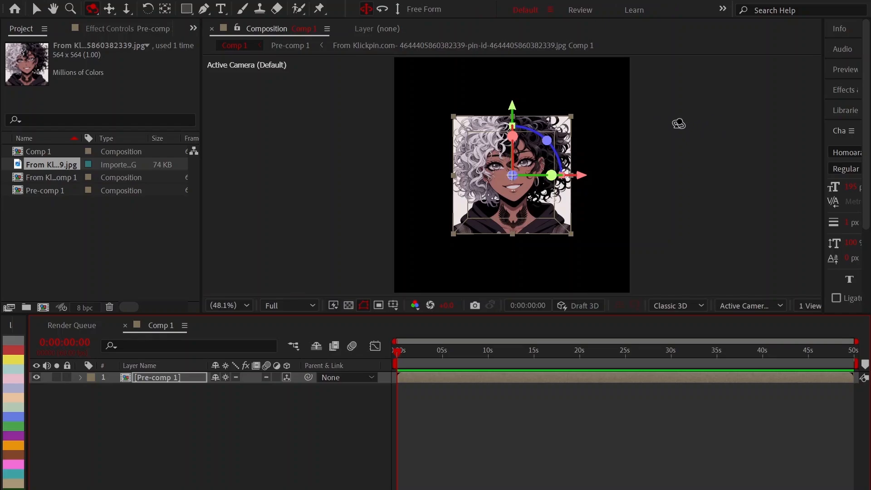
pyautogui.moveTo(679, 123); pyautogui.dragTo(561, 126)
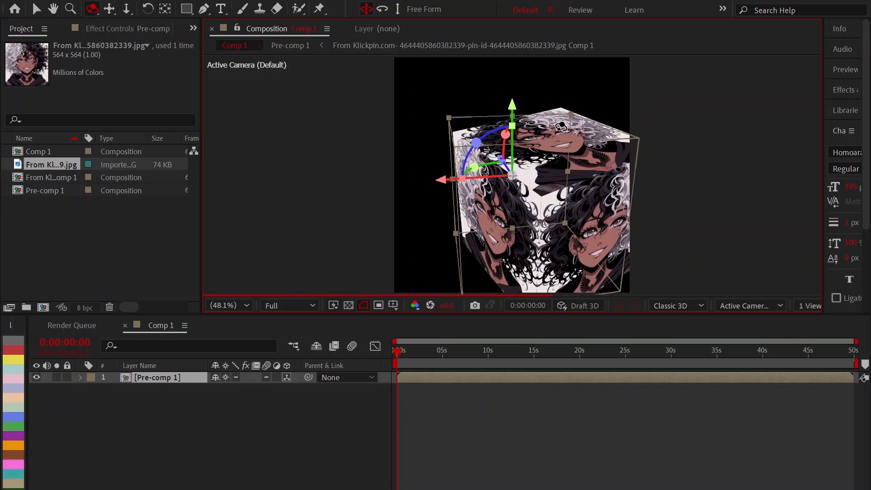
pyautogui.click(530, 438)
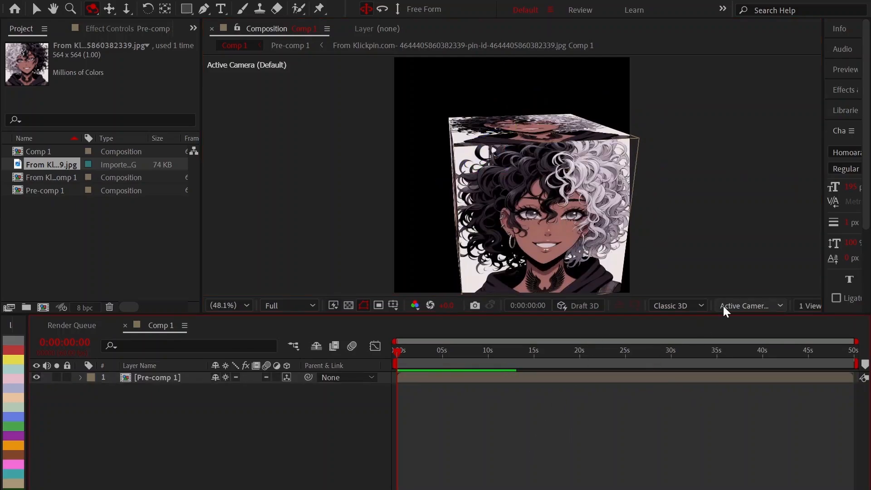